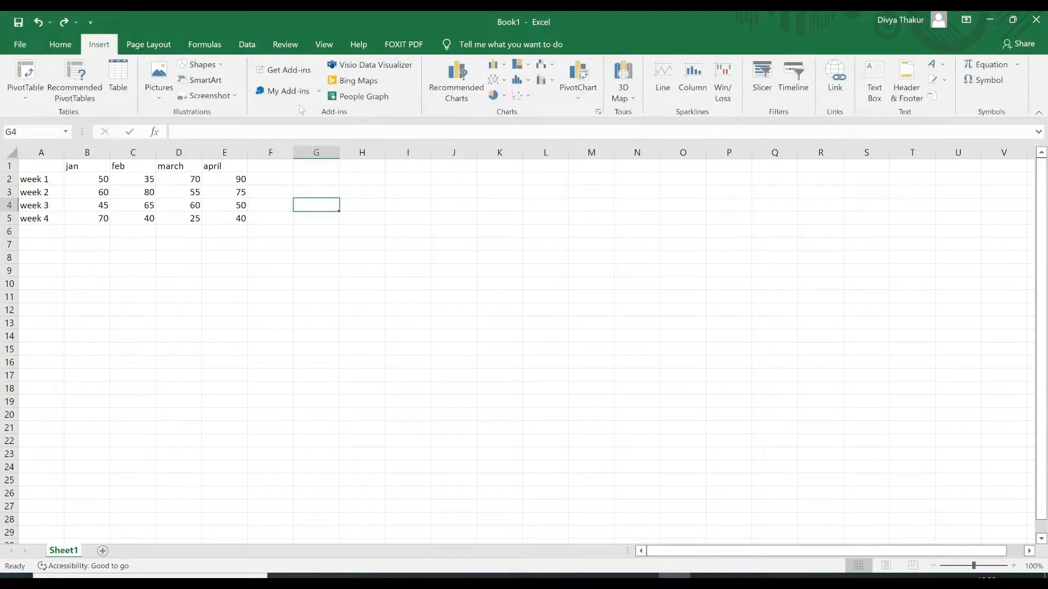
- Create a table from the range A1:E5 with the first row used as headers
{"action": "left_click", "coordinate": [118, 90]}
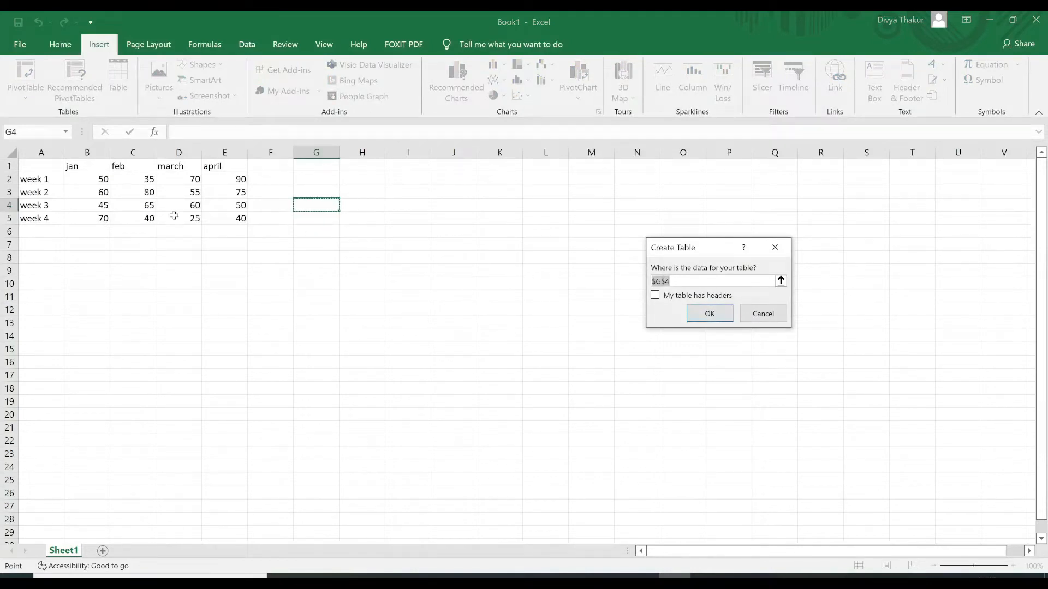
{"action": "left_click", "coordinate": [38, 168]}
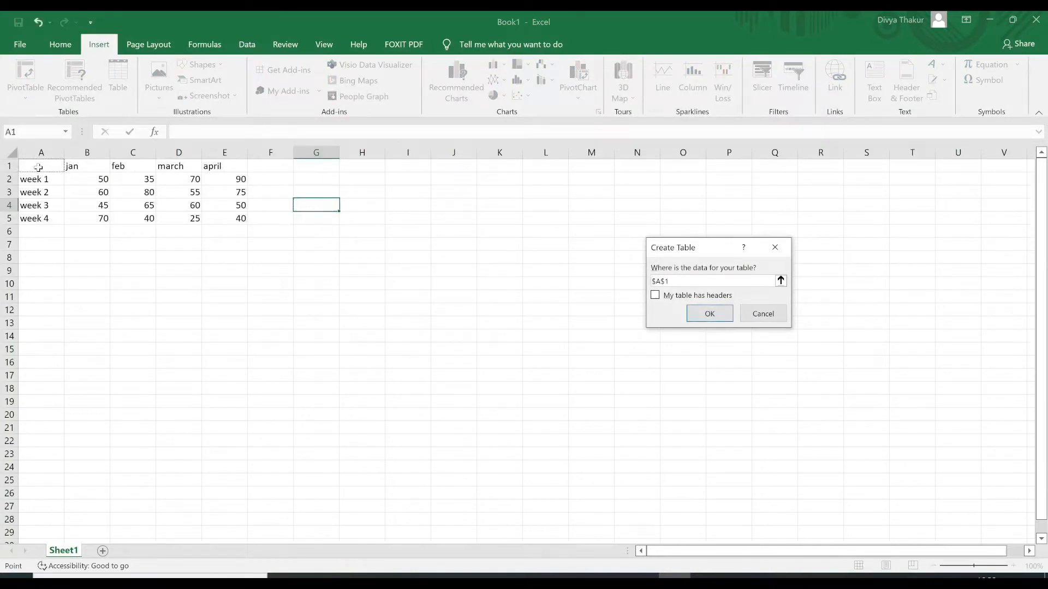
{"action": "key", "text": "shift+Right"}
{"action": "key", "text": "shift+Right"}
{"action": "key", "text": "shift+Right"}
{"action": "key", "text": "shift+Right"}
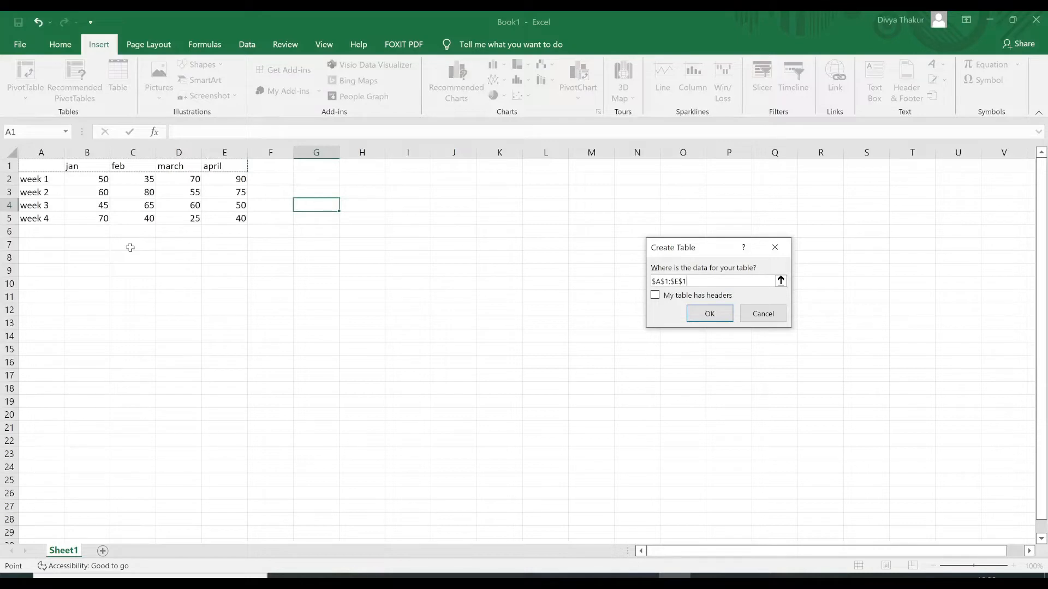
{"action": "key", "text": "shift+Down"}
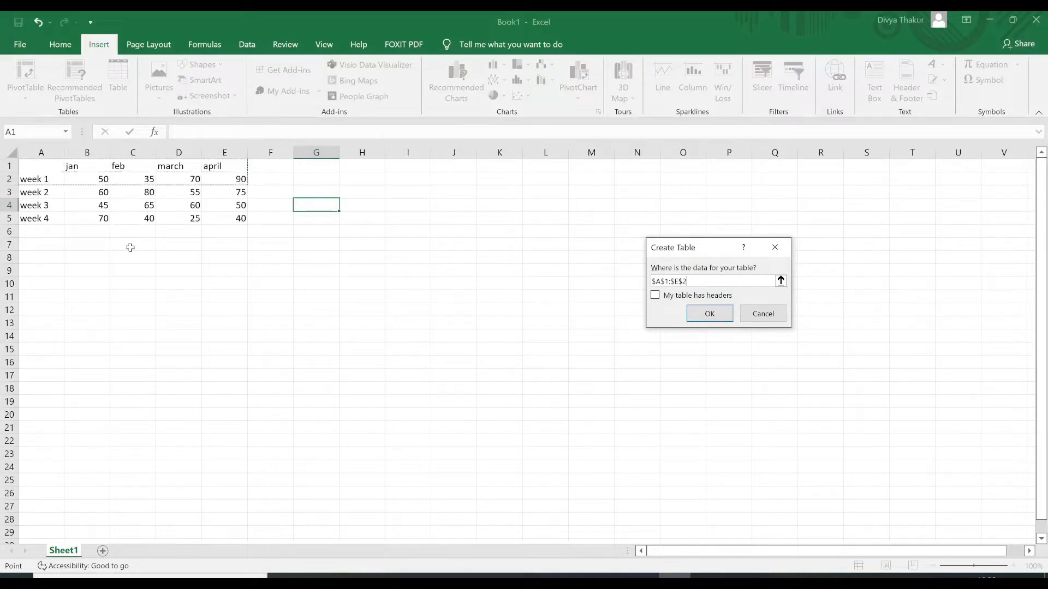
{"action": "key", "text": "shift+Down"}
{"action": "key", "text": "shift+Down"}
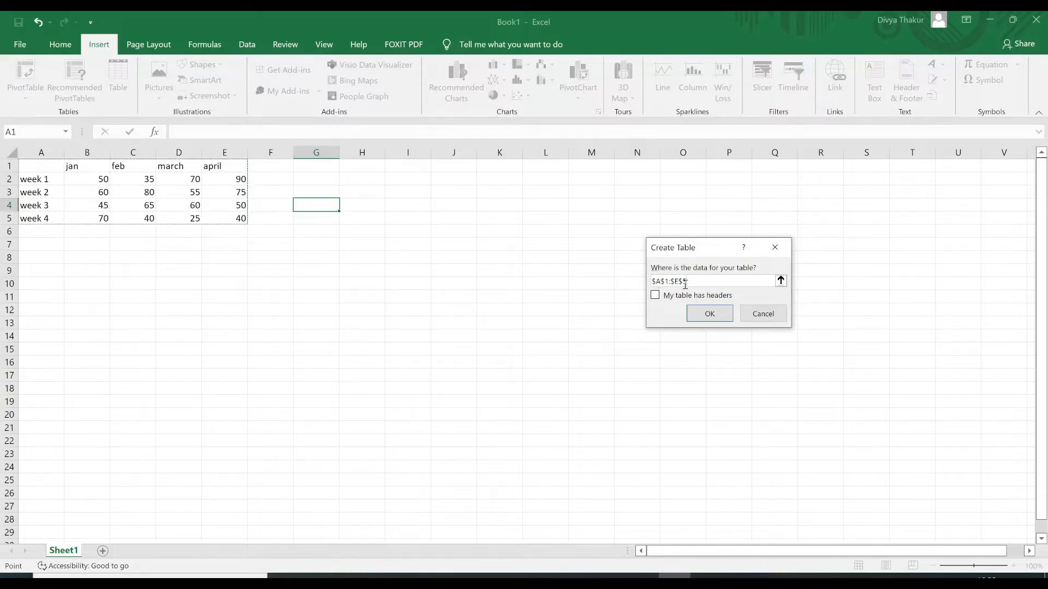
{"action": "left_click", "coordinate": [655, 295]}
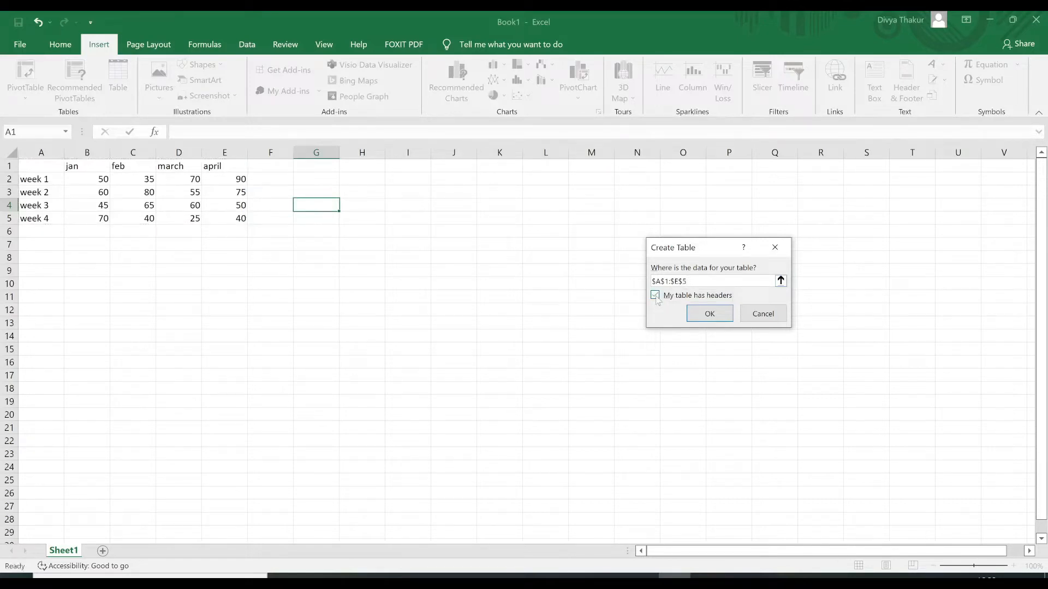
{"action": "left_click", "coordinate": [709, 314]}
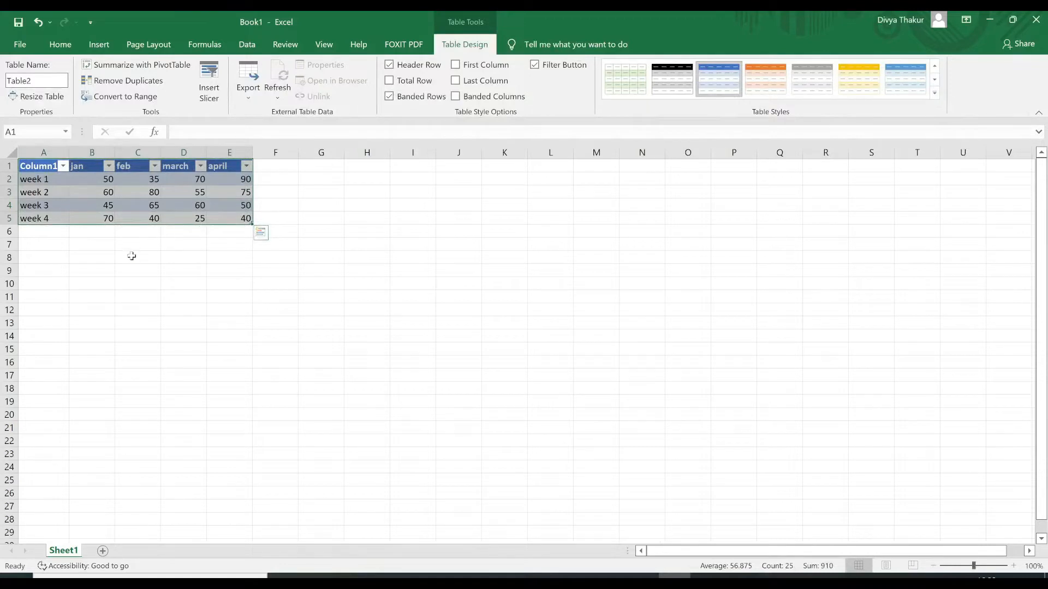
- Try the black, orange and grey banded styles on the new table
{"action": "left_click", "coordinate": [672, 81]}
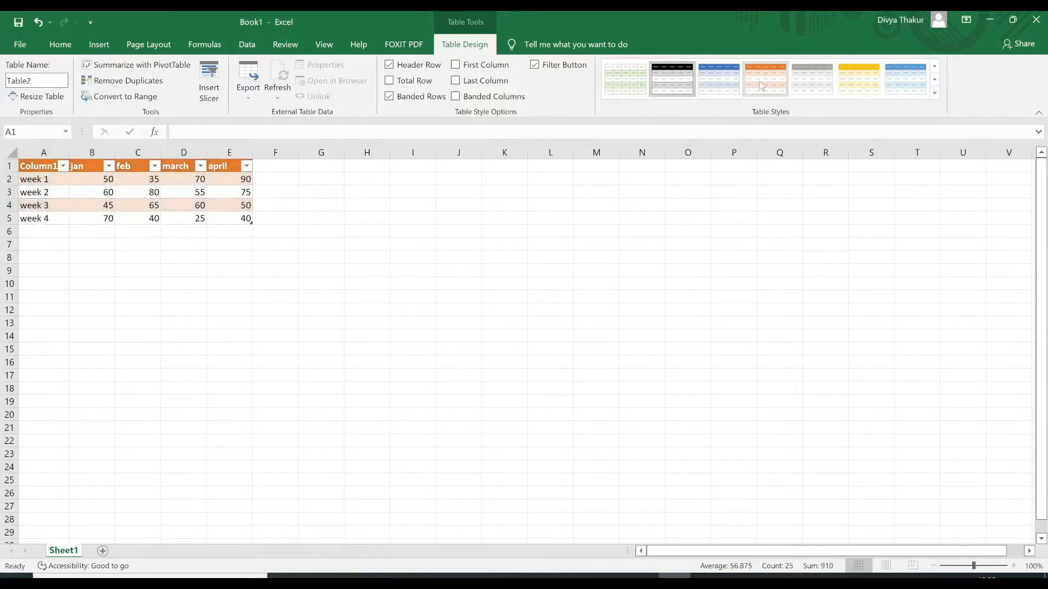
{"action": "left_click", "coordinate": [762, 86]}
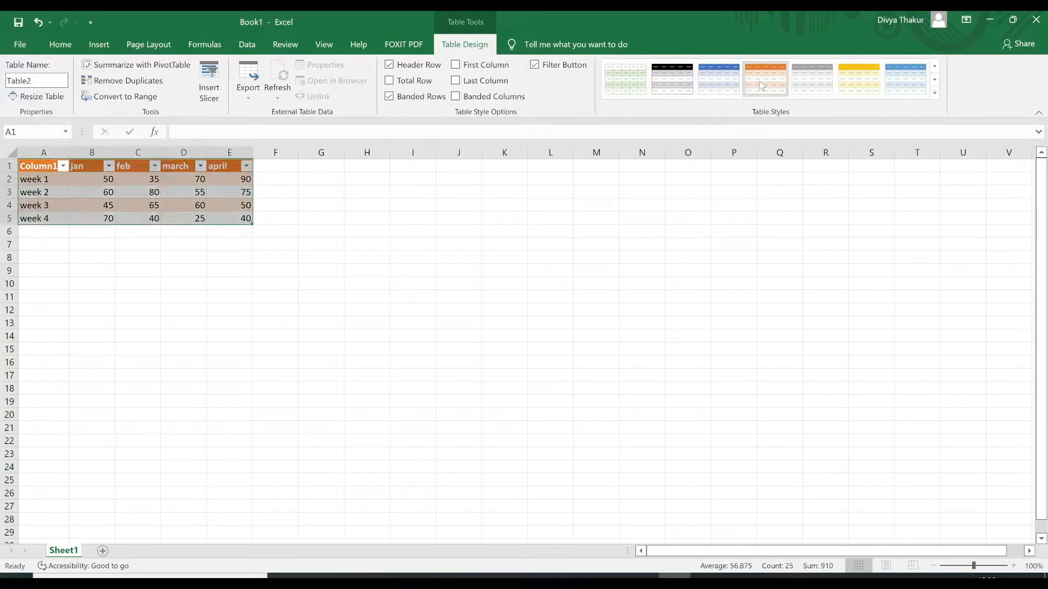
{"action": "left_click", "coordinate": [814, 79]}
{"action": "left_click", "coordinate": [672, 81]}
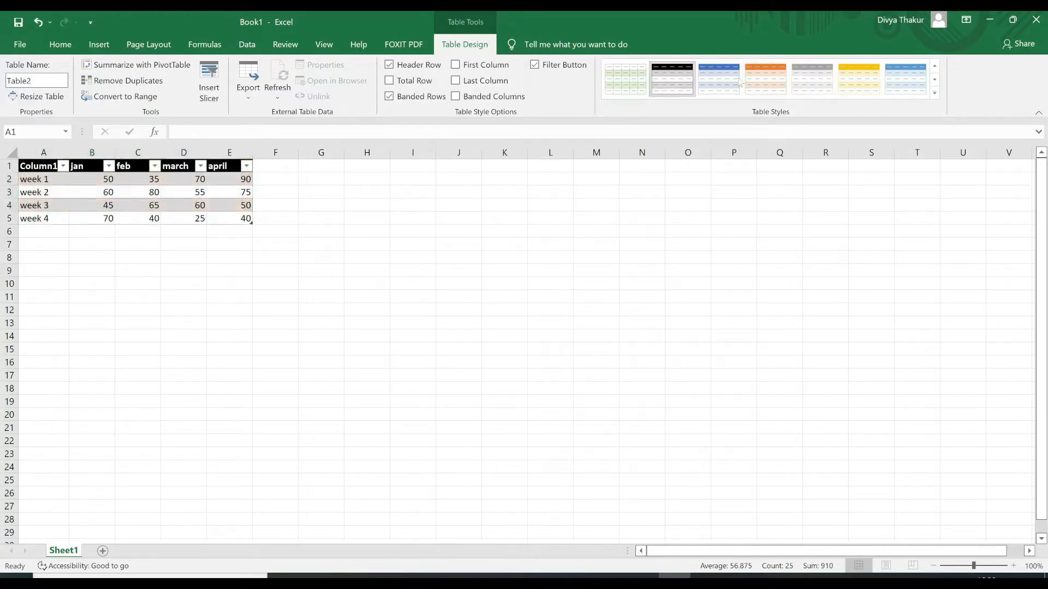
- Apply the blue table style that shades all rows in alternating blue tones, and deselect the table
{"action": "left_click", "coordinate": [935, 80]}
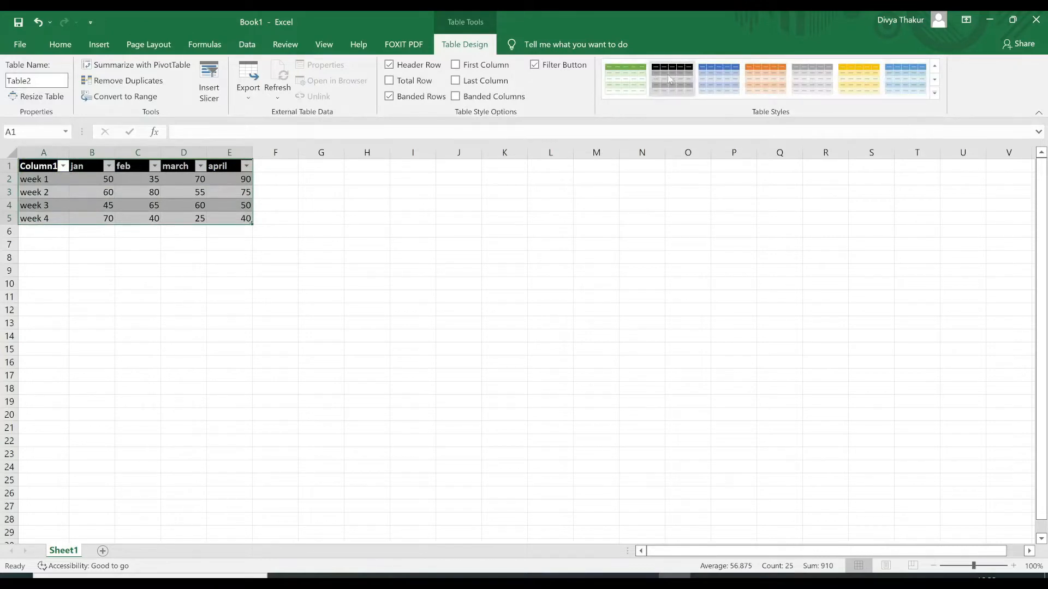
{"action": "left_click", "coordinate": [721, 77]}
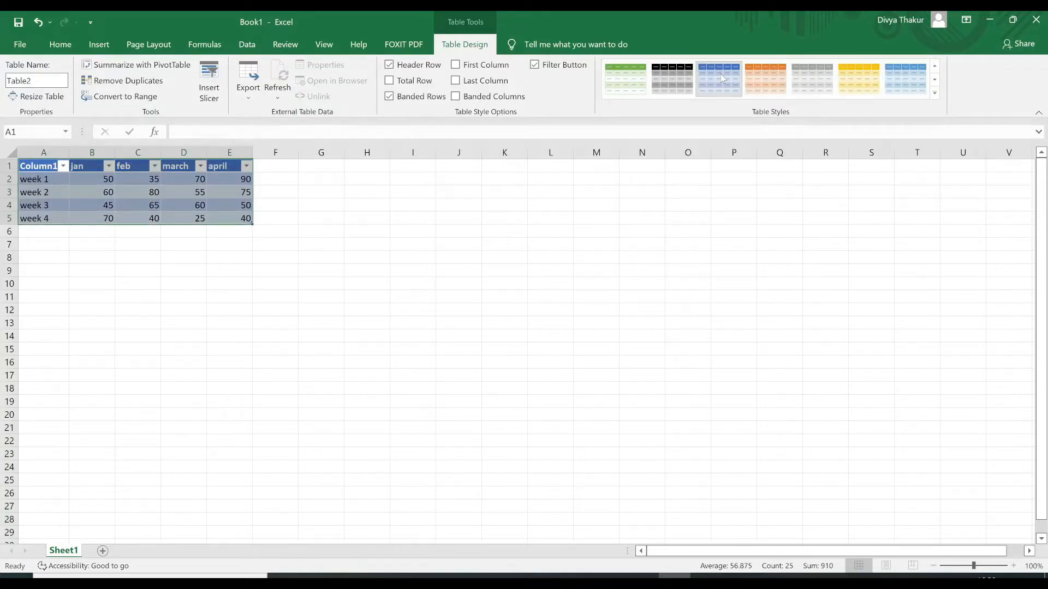
{"action": "left_click", "coordinate": [146, 272]}
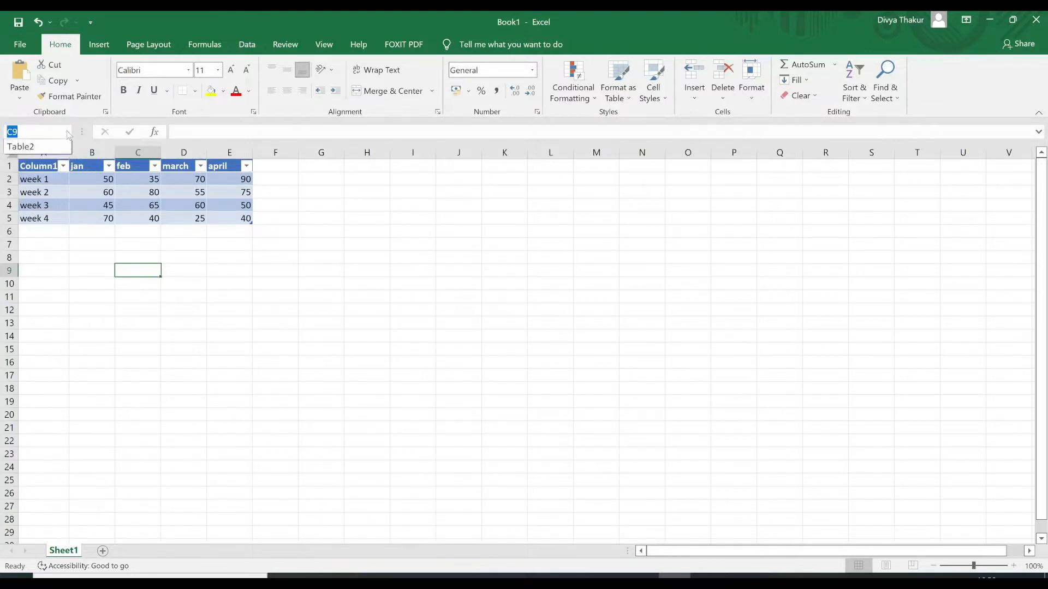
- Look up the defined table names and jump to Table2 to select its data
{"action": "left_click", "coordinate": [68, 132]}
{"action": "left_click", "coordinate": [218, 260]}
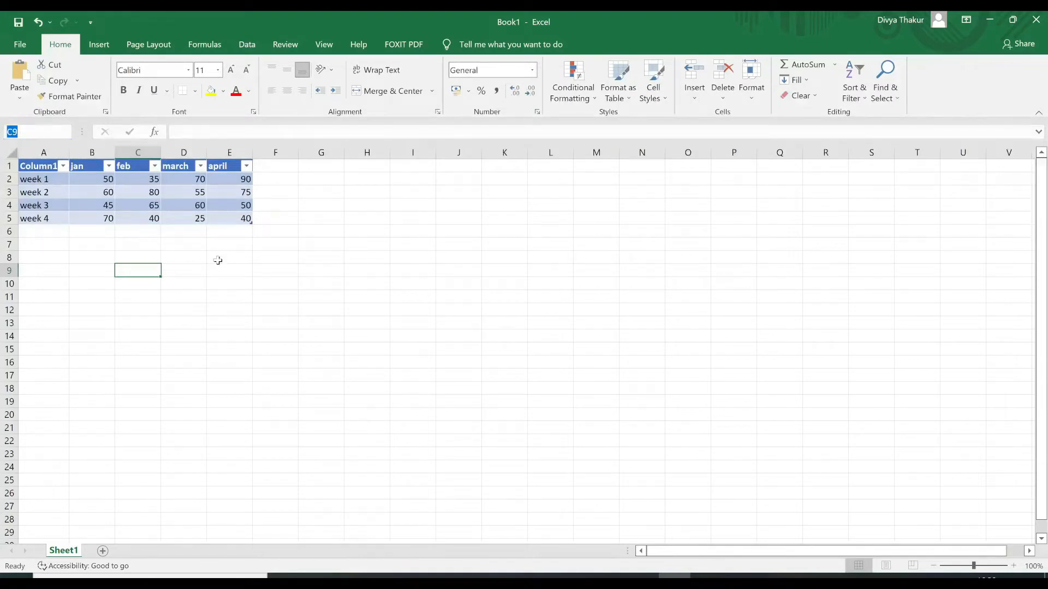
{"action": "left_click", "coordinate": [109, 289]}
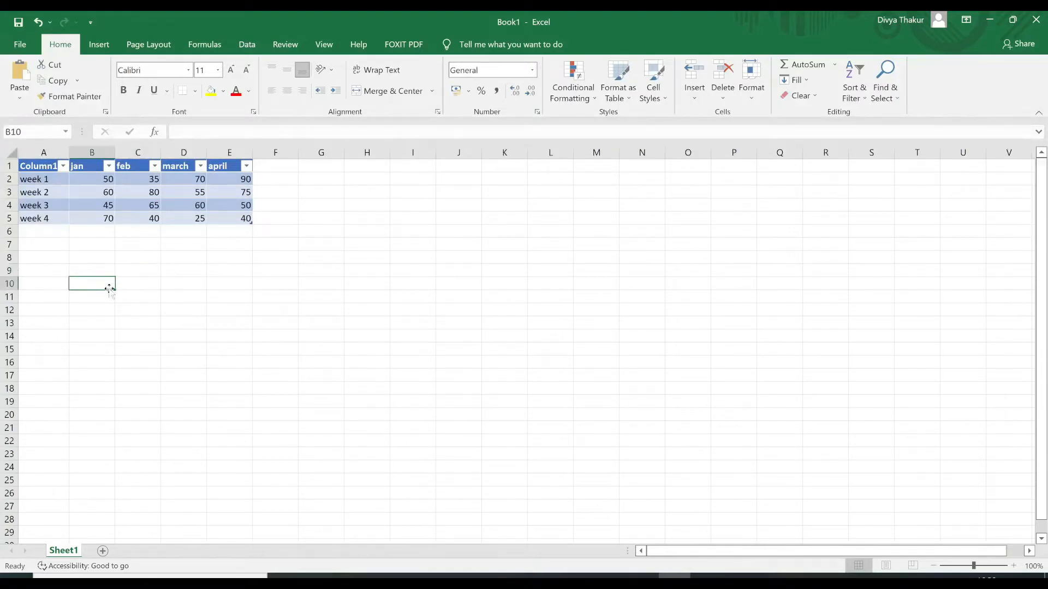
{"action": "left_click", "coordinate": [150, 270]}
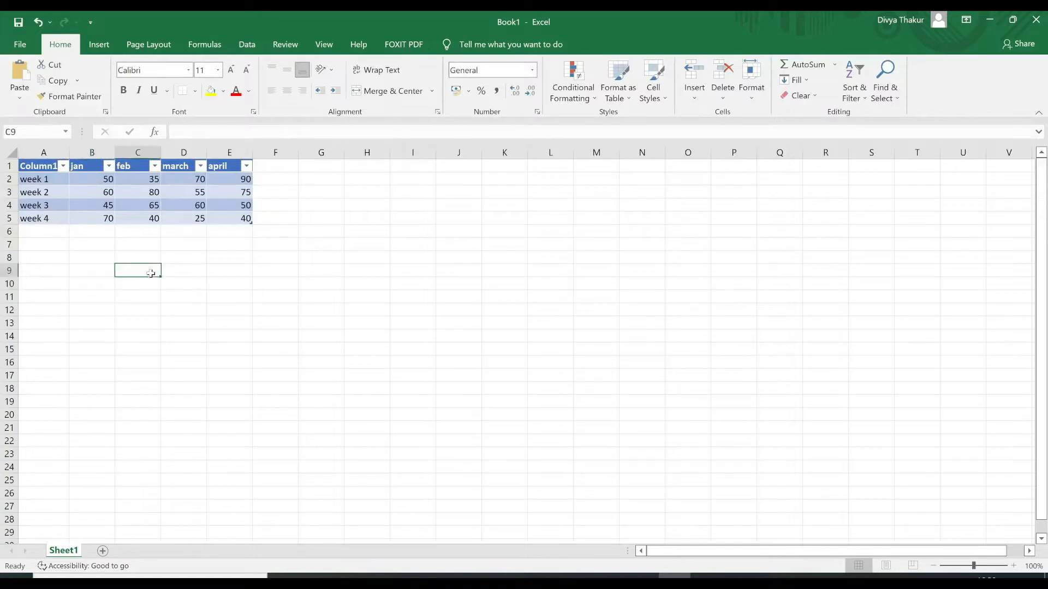
{"action": "left_click", "coordinate": [65, 132]}
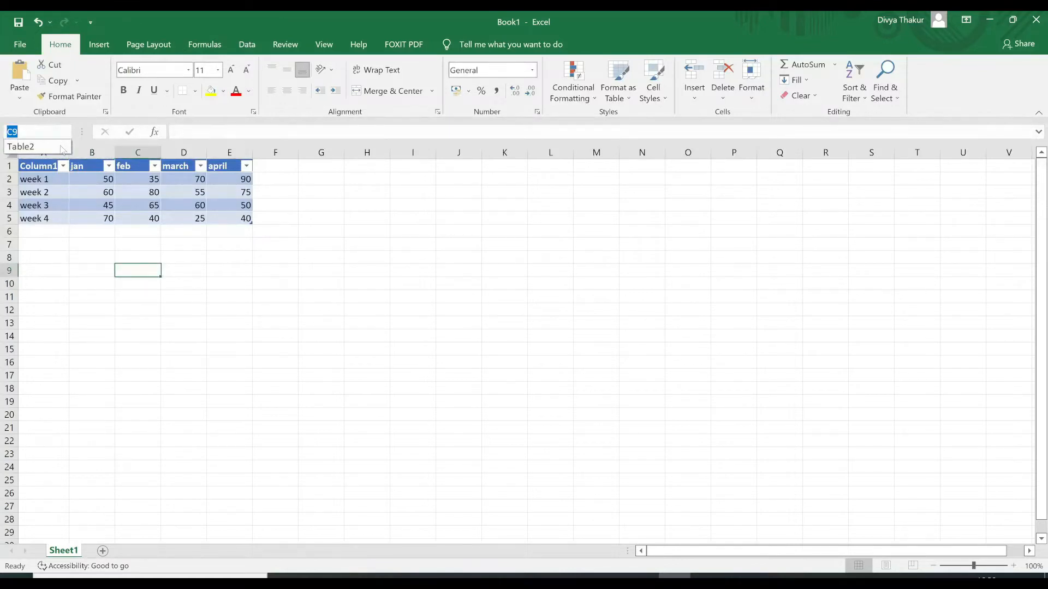
{"action": "left_click", "coordinate": [33, 146]}
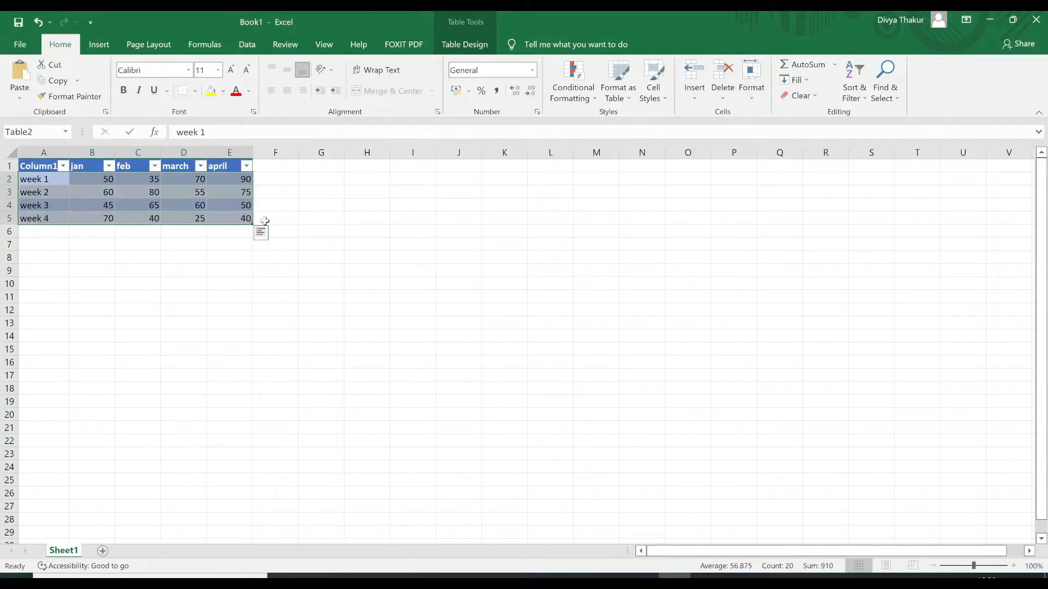
- Copy the whole table A1:E5 including its headers and paste it starting at cell H1
{"action": "left_click", "coordinate": [34, 167]}
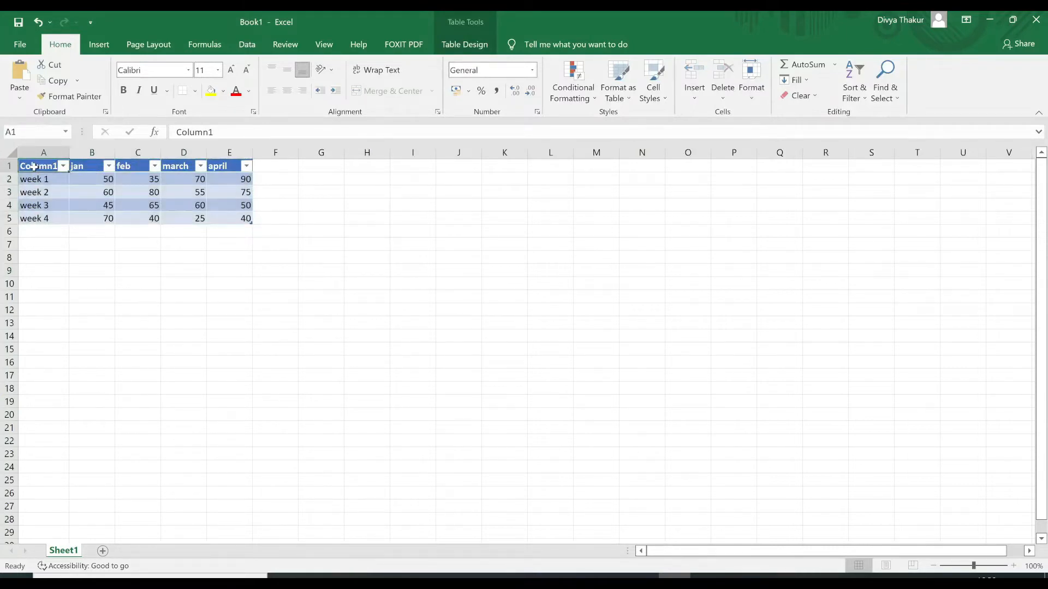
{"action": "key", "text": "shift+Right"}
{"action": "key", "text": "shift+Right"}
{"action": "key", "text": "shift+Right"}
{"action": "key", "text": "shift+Right"}
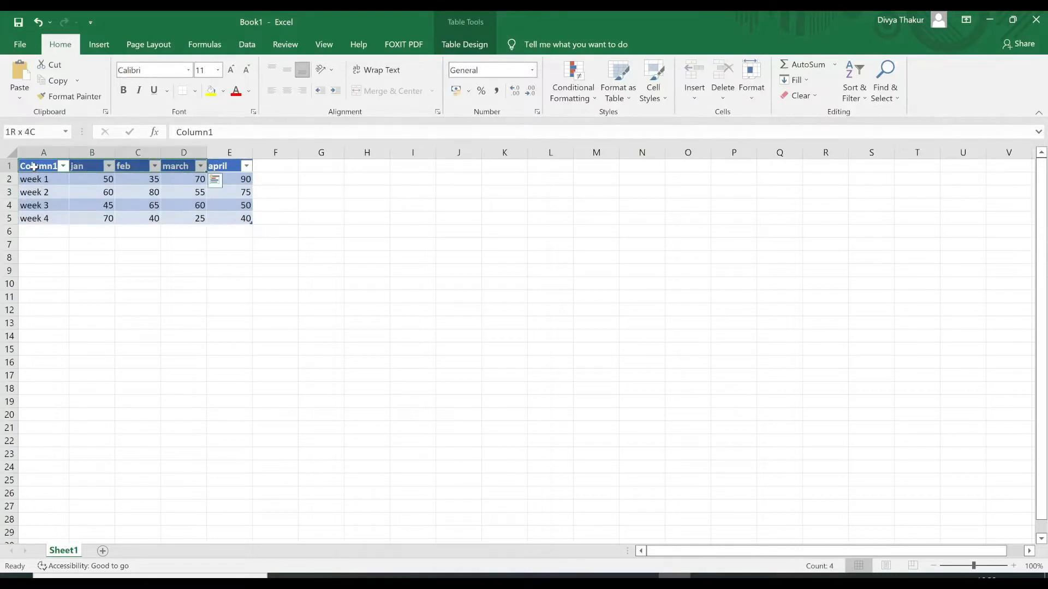
{"action": "key", "text": "shift+Down"}
{"action": "key", "text": "shift+Down"}
{"action": "key", "text": "shift+Down"}
{"action": "key", "text": "shift+Down"}
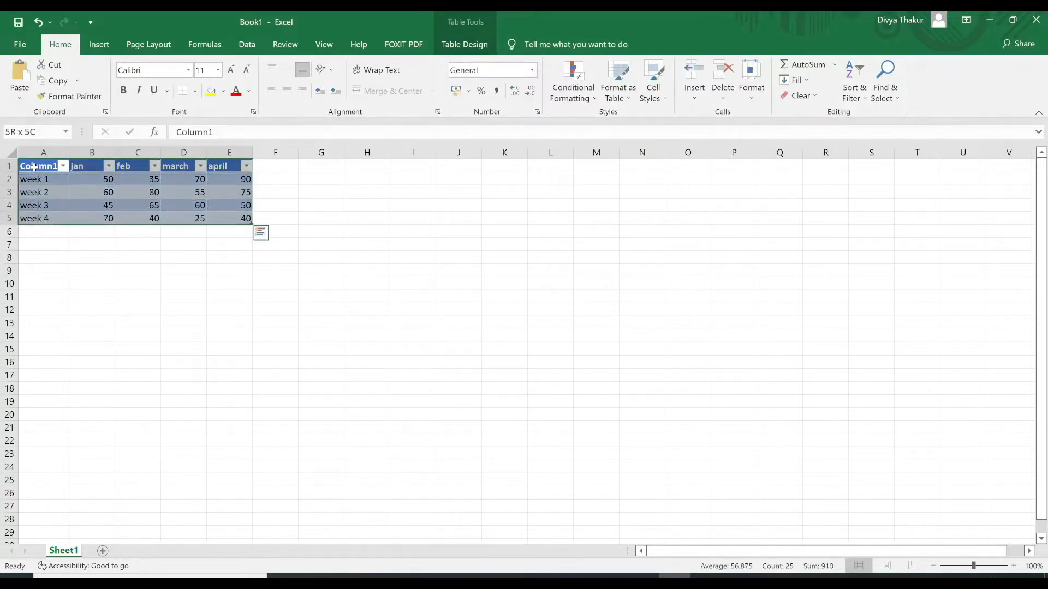
{"action": "right_click", "coordinate": [127, 206]}
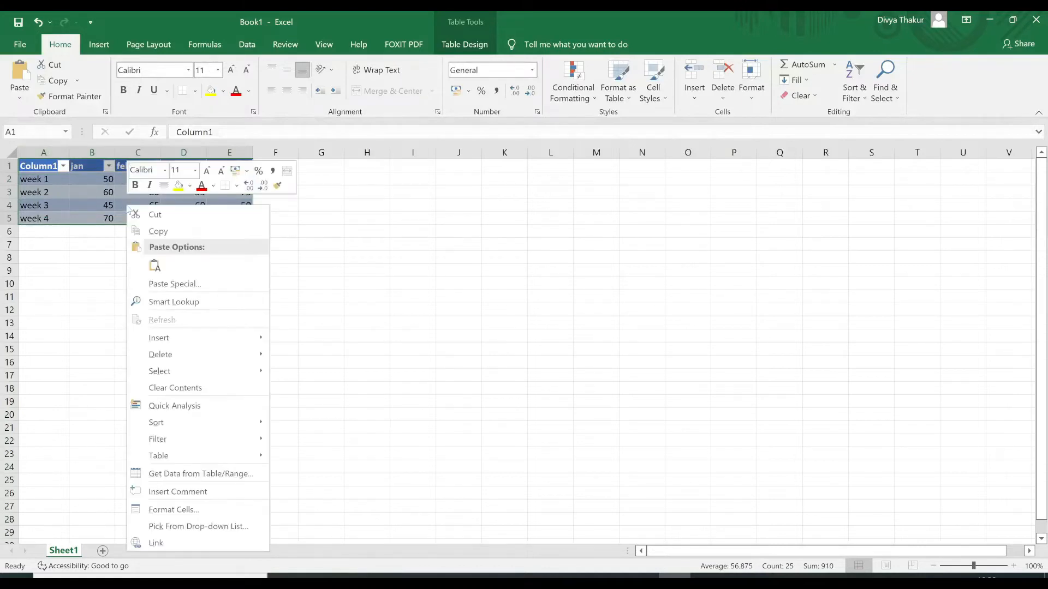
{"action": "left_click", "coordinate": [159, 231]}
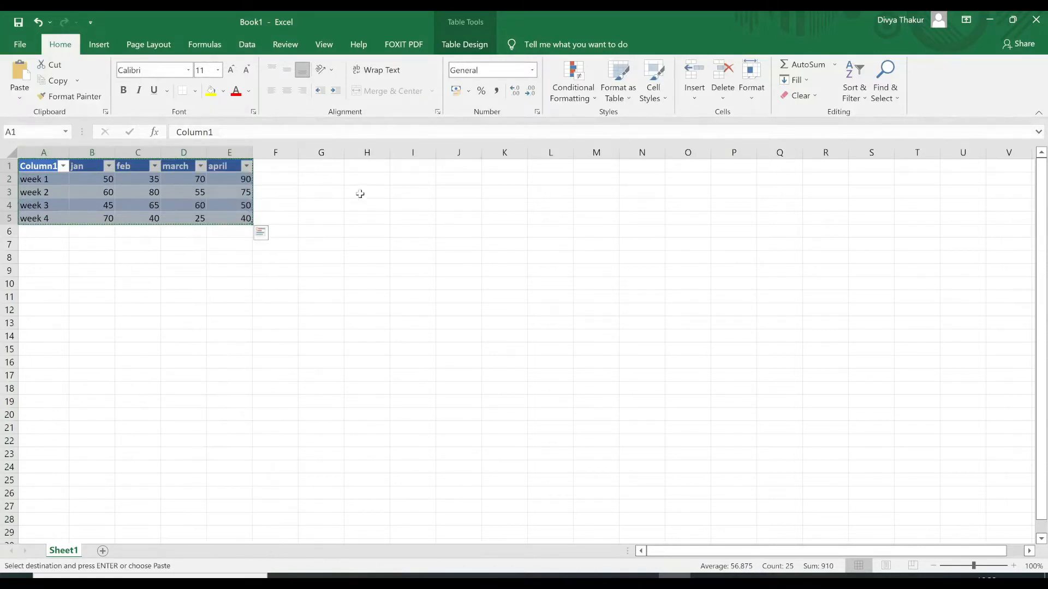
{"action": "left_click", "coordinate": [371, 169]}
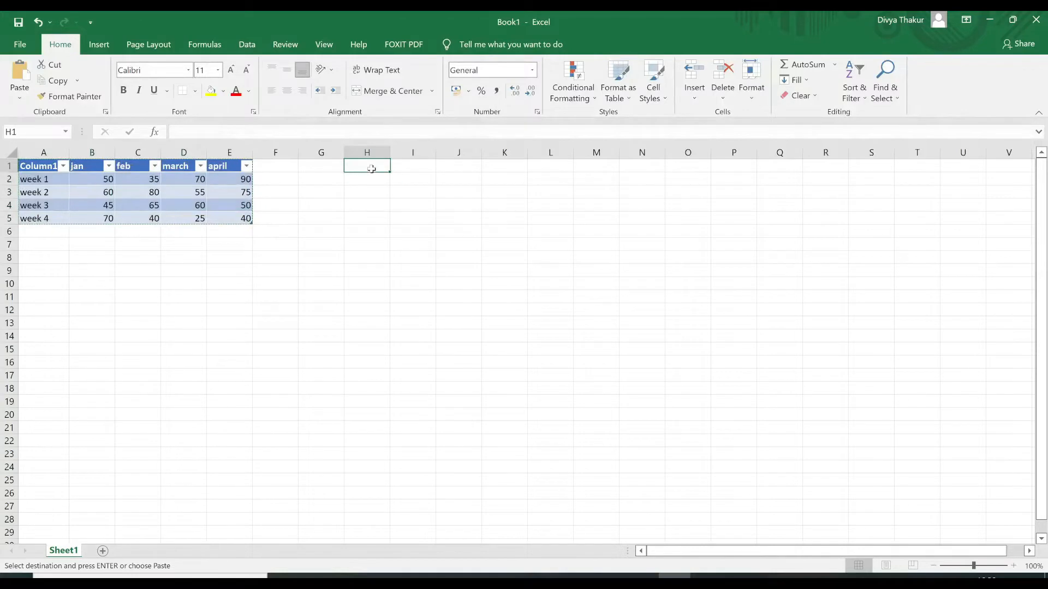
{"action": "right_click", "coordinate": [371, 170]}
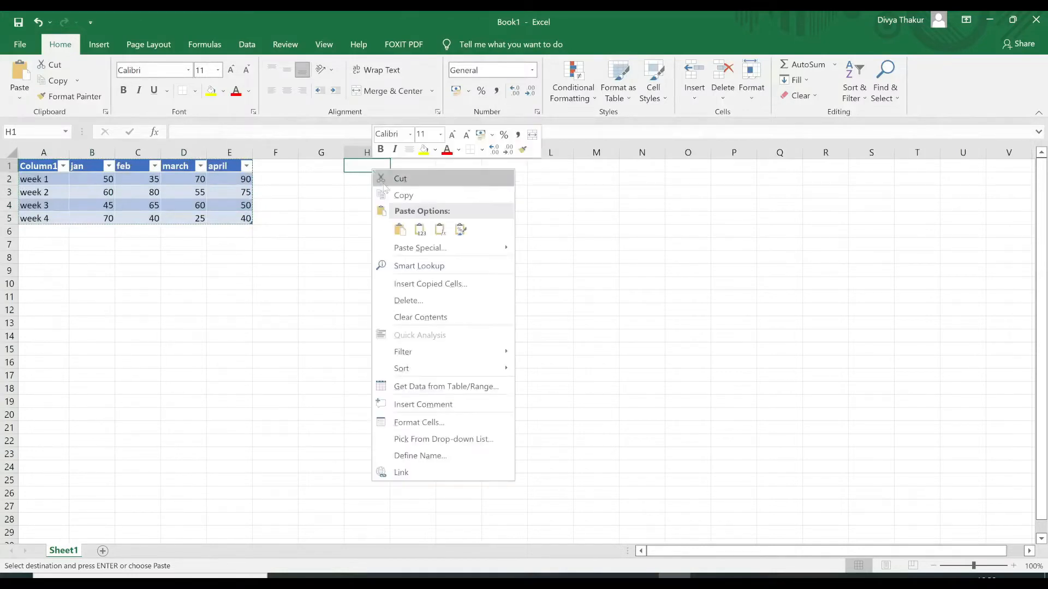
{"action": "left_click", "coordinate": [399, 228]}
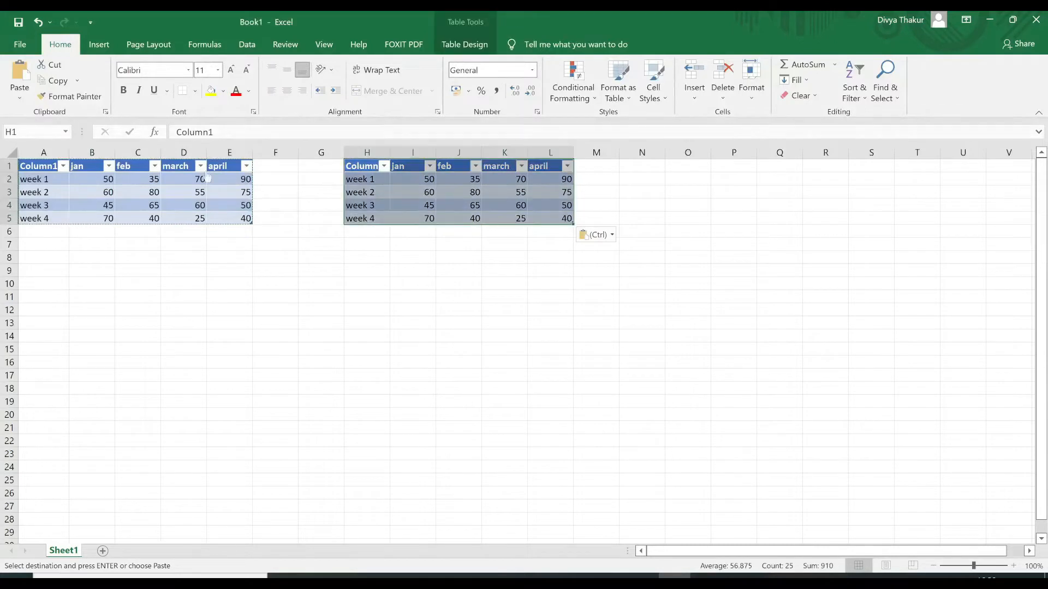
- Jump to the pasted table by its name, Table25, to select its data, and then deselect it
{"action": "left_click", "coordinate": [319, 296]}
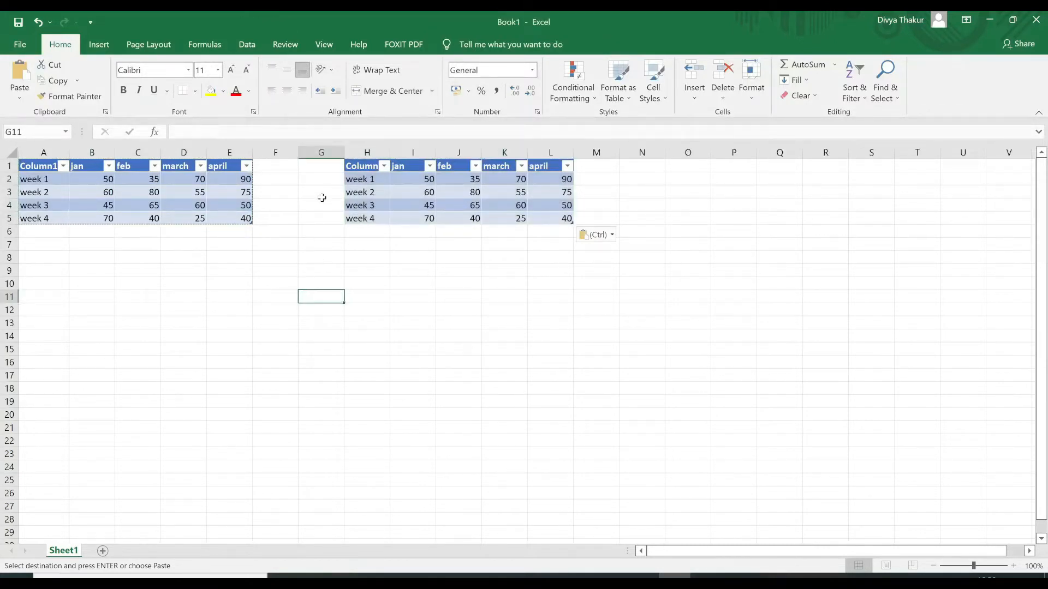
{"action": "left_click", "coordinate": [65, 131]}
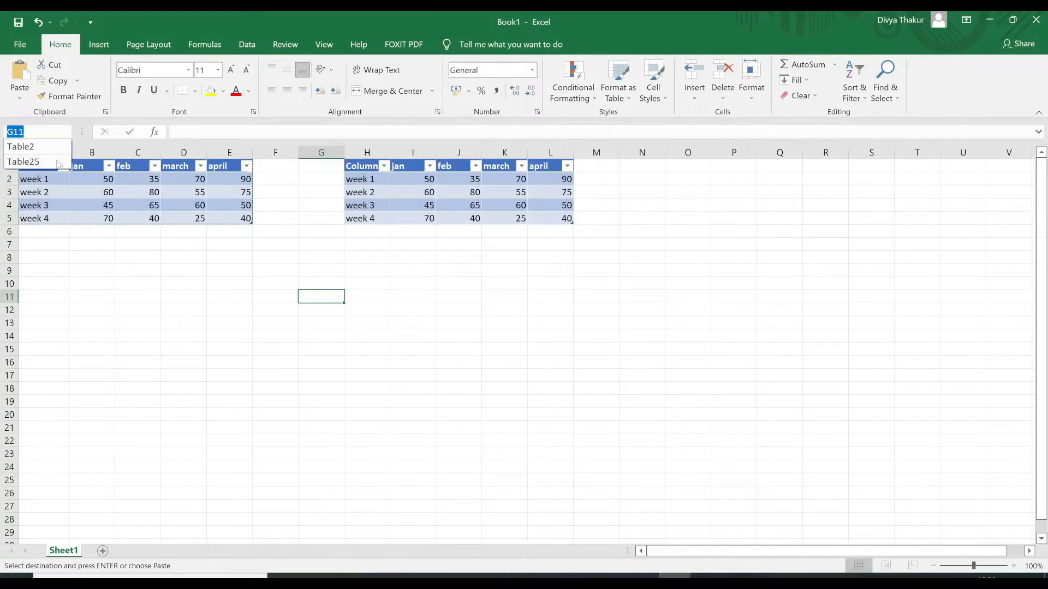
{"action": "left_click", "coordinate": [59, 162]}
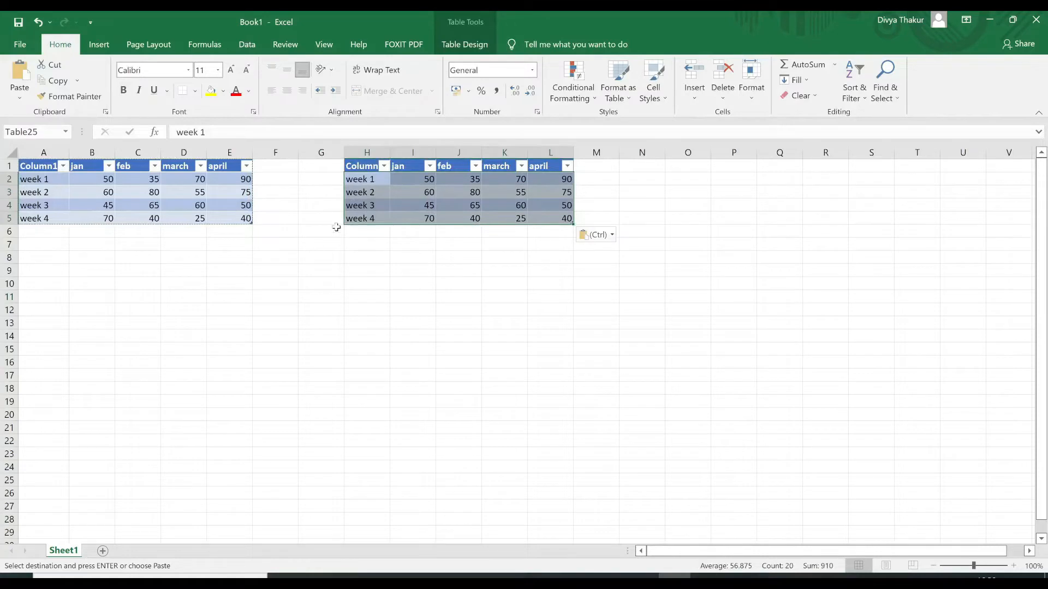
{"action": "left_click", "coordinate": [65, 132]}
{"action": "left_click", "coordinate": [66, 133]}
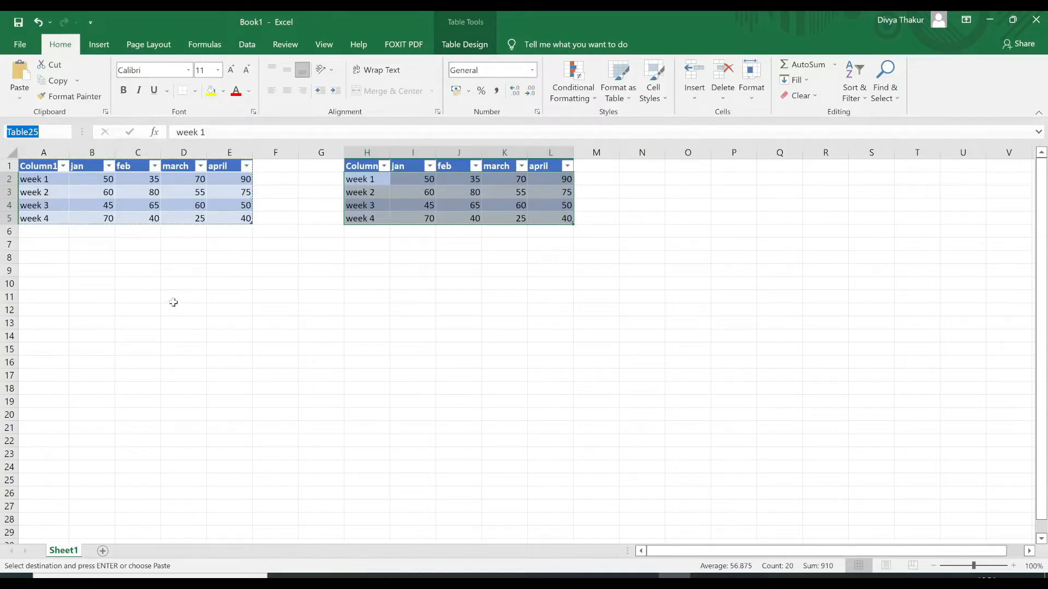
{"action": "left_click", "coordinate": [392, 380]}
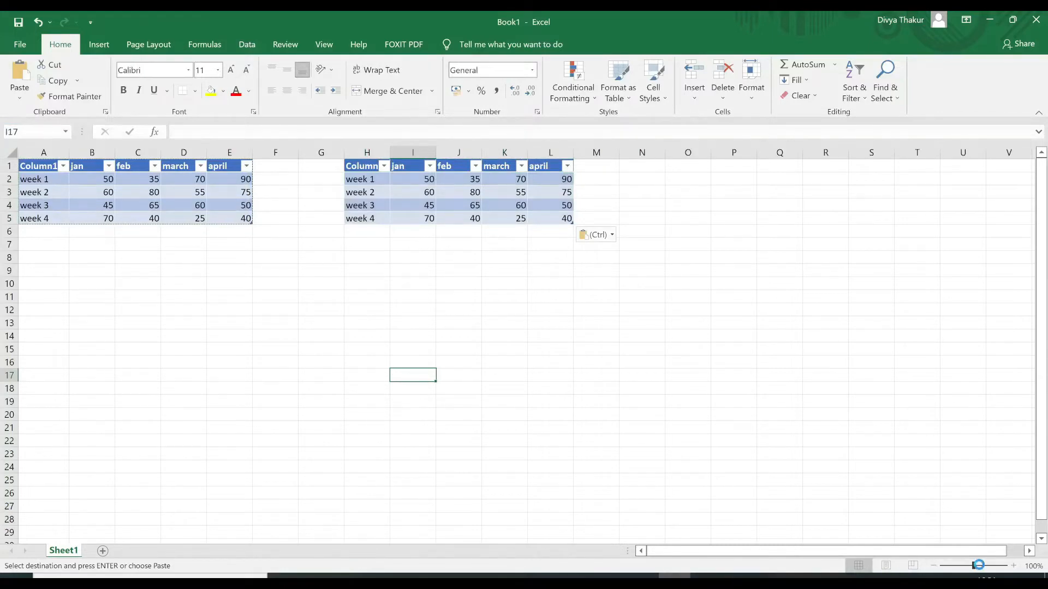
- Zoom the sheet to 148% and select the entire week 2 row within the first table
{"action": "left_click_drag", "start_coordinate": [978, 565], "coordinate": [980, 565]}
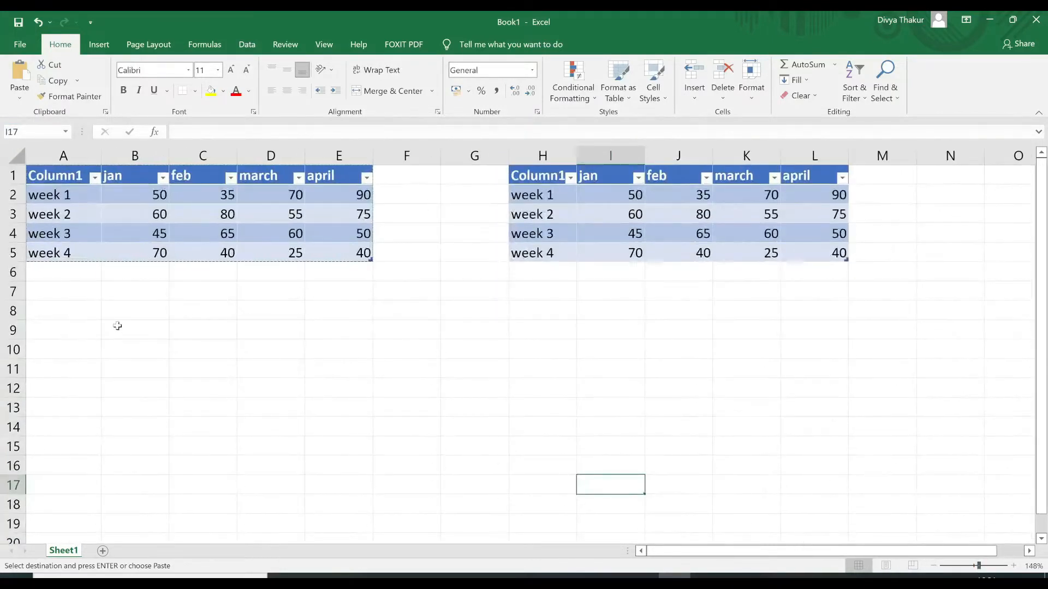
{"action": "left_click", "coordinate": [68, 214]}
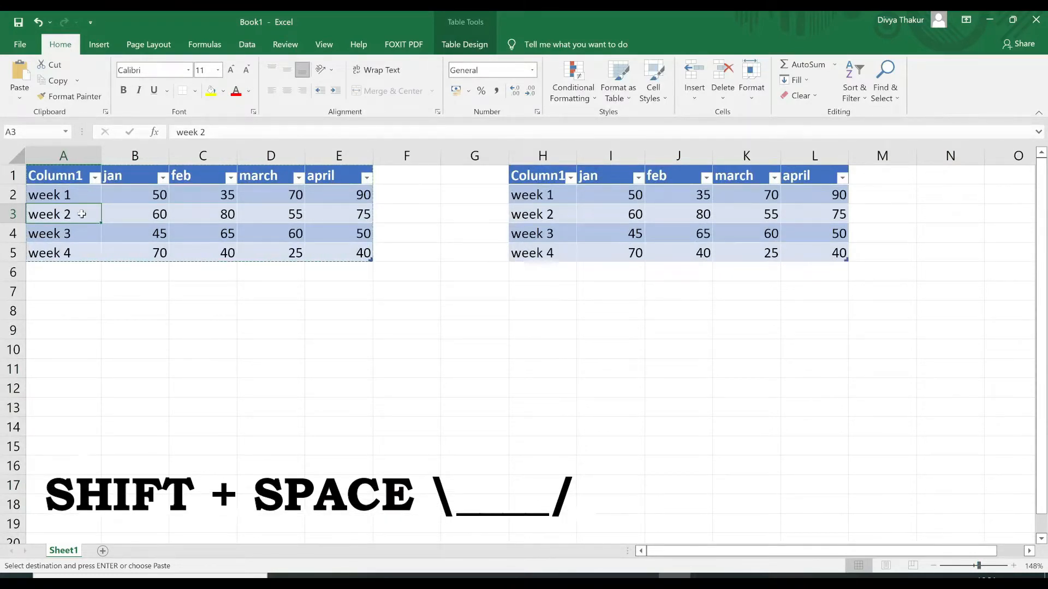
{"action": "key", "text": "shift+space"}
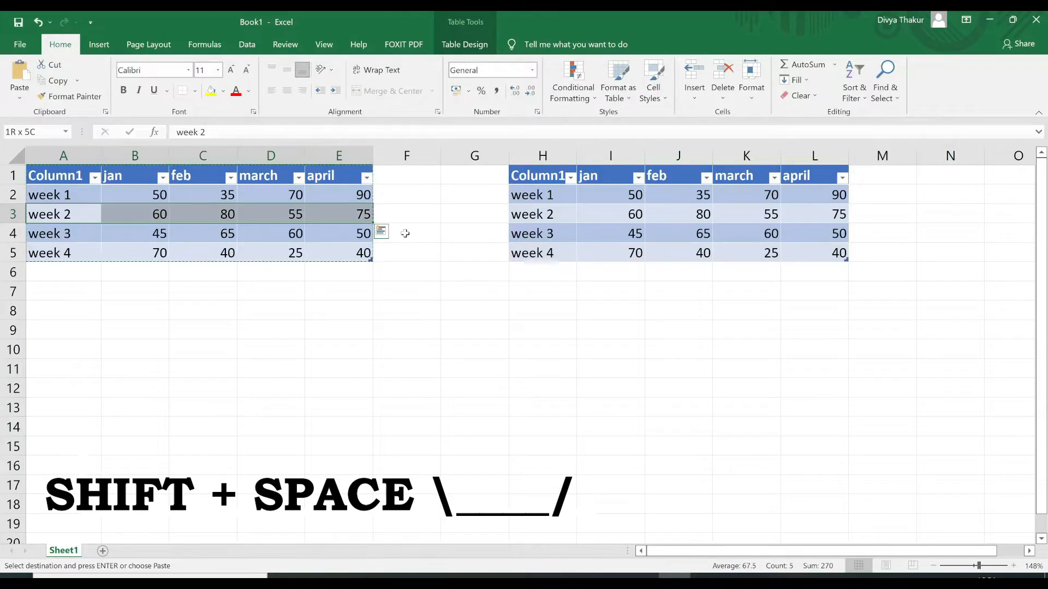
- Select the entire feb column, including its header, within the first table
{"action": "left_click", "coordinate": [205, 176]}
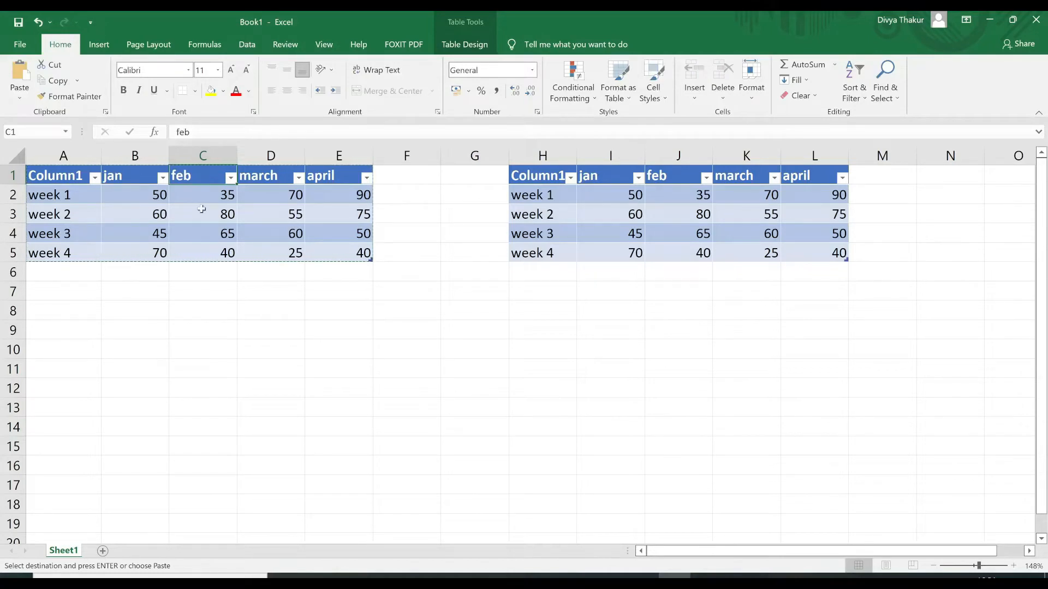
{"action": "left_click", "coordinate": [220, 293]}
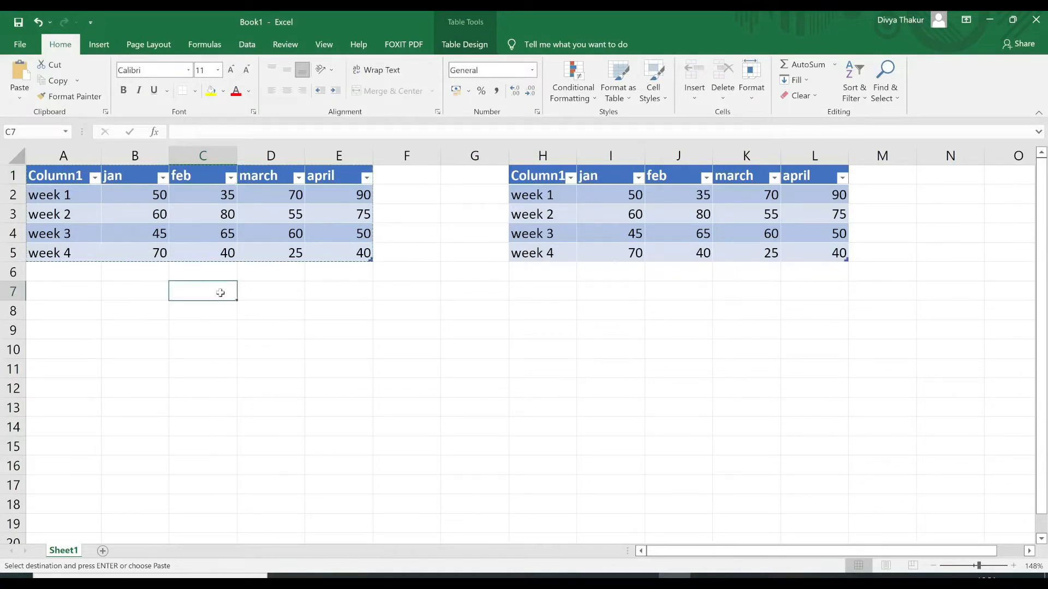
{"action": "left_click", "coordinate": [197, 182]}
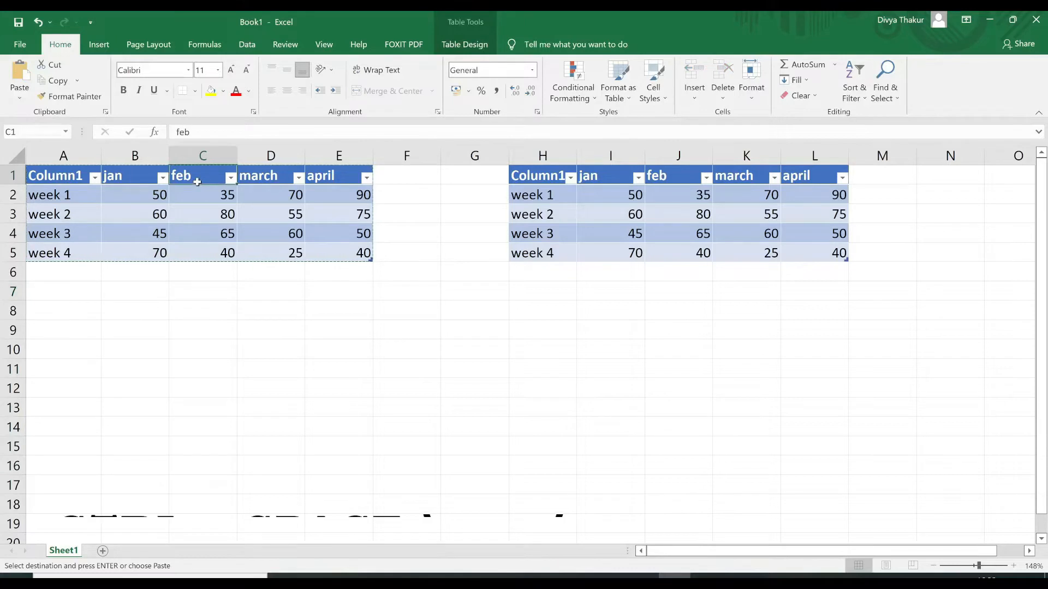
{"action": "key", "text": "ctrl+space"}
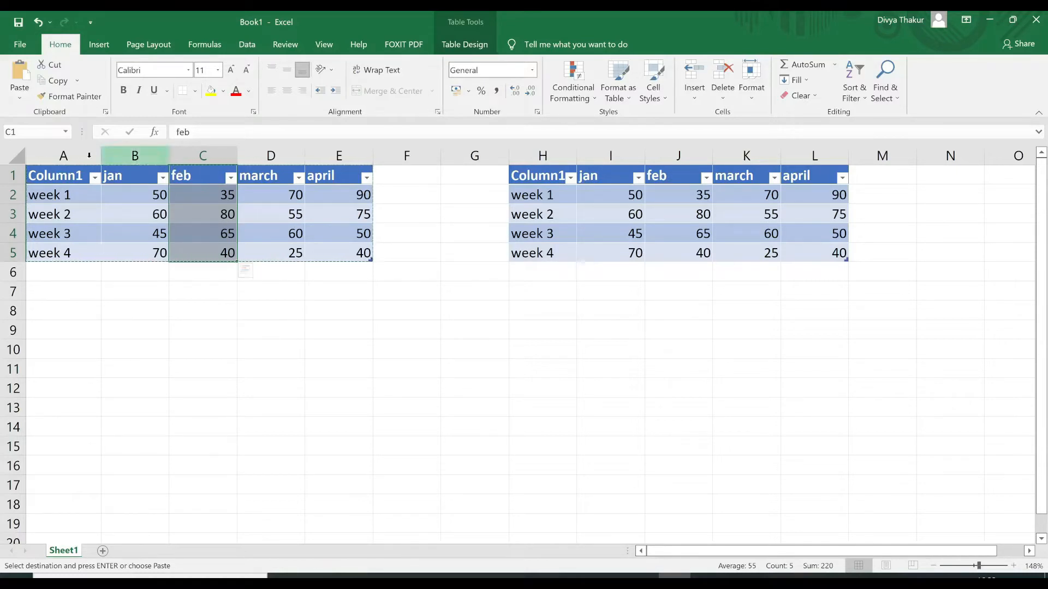
- Starting from cell A1, select the first table's header row, expand the selection to the whole table, and then deselect it
{"action": "left_click", "coordinate": [68, 178]}
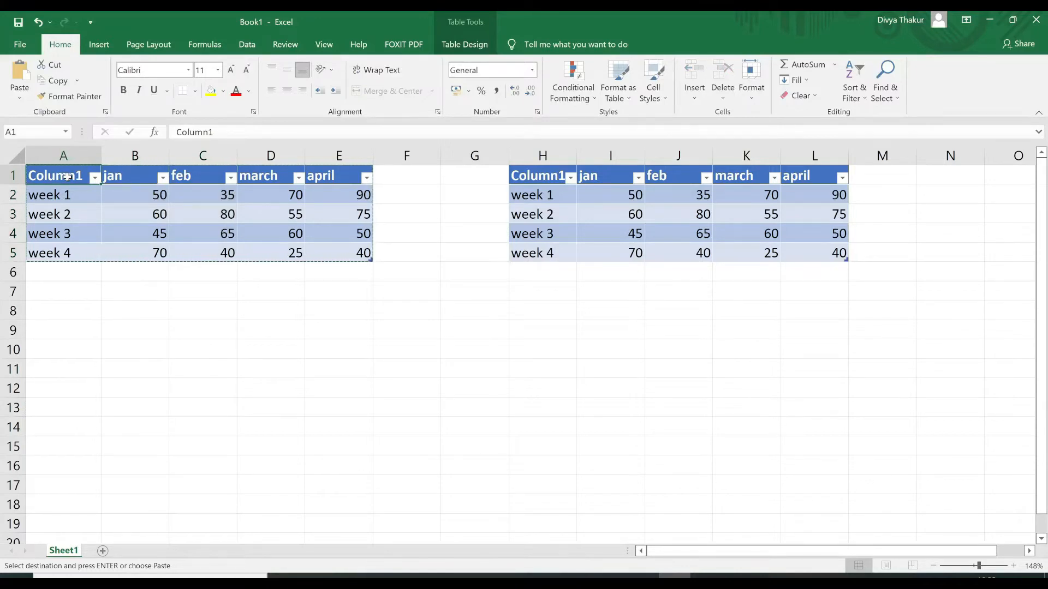
{"action": "key", "text": "shift+space"}
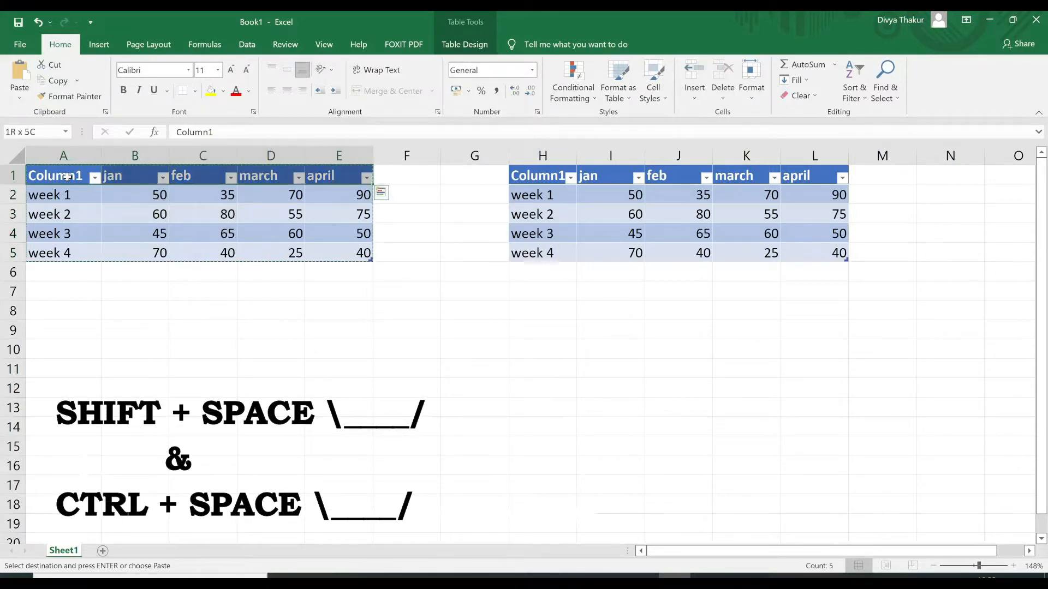
{"action": "key", "text": "ctrl+space"}
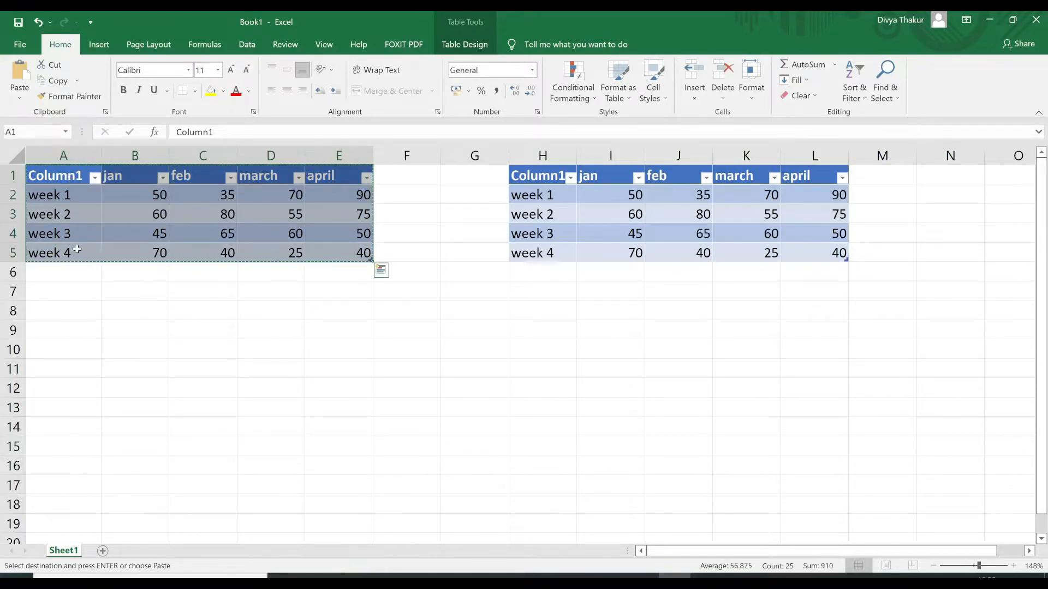
{"action": "left_click", "coordinate": [91, 284]}
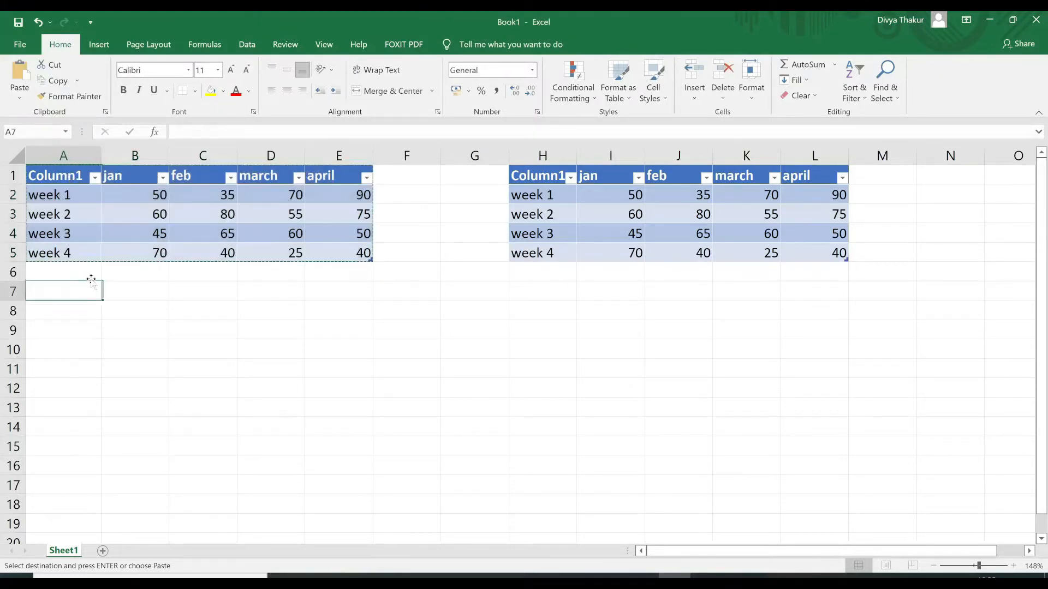
- Select the first table's Column1 column from its header and extend the selection across to the last column
{"action": "left_click", "coordinate": [73, 180]}
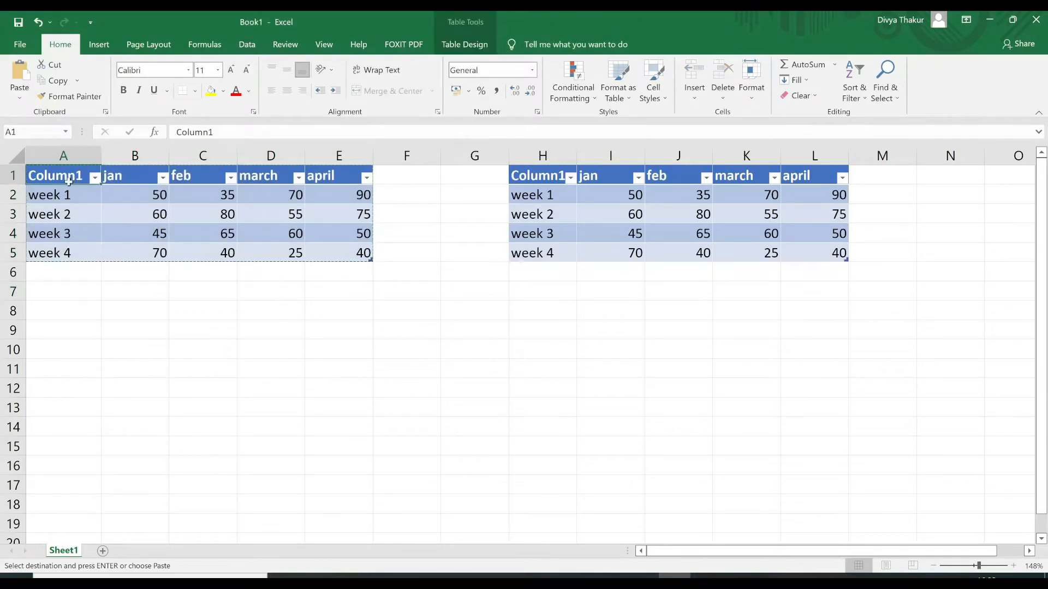
{"action": "key", "text": "ctrl+space"}
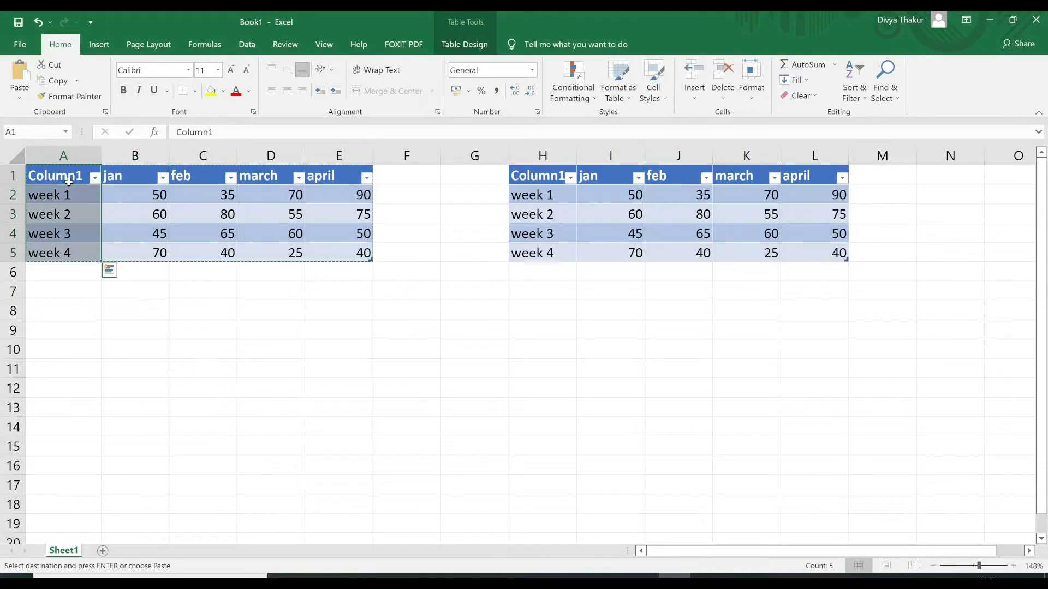
{"action": "key", "text": "ctrl+shift+Right"}
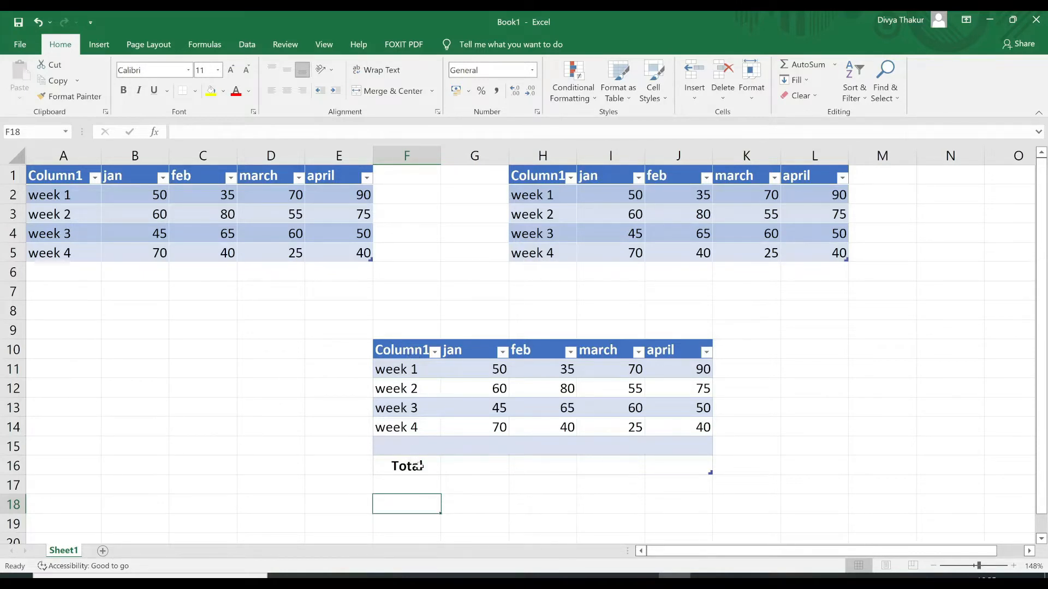
- Toggle the total row of the table starting at F10 from its jan total cell
{"action": "left_click", "coordinate": [488, 467]}
{"action": "key", "text": "ctrl+shift+t"}
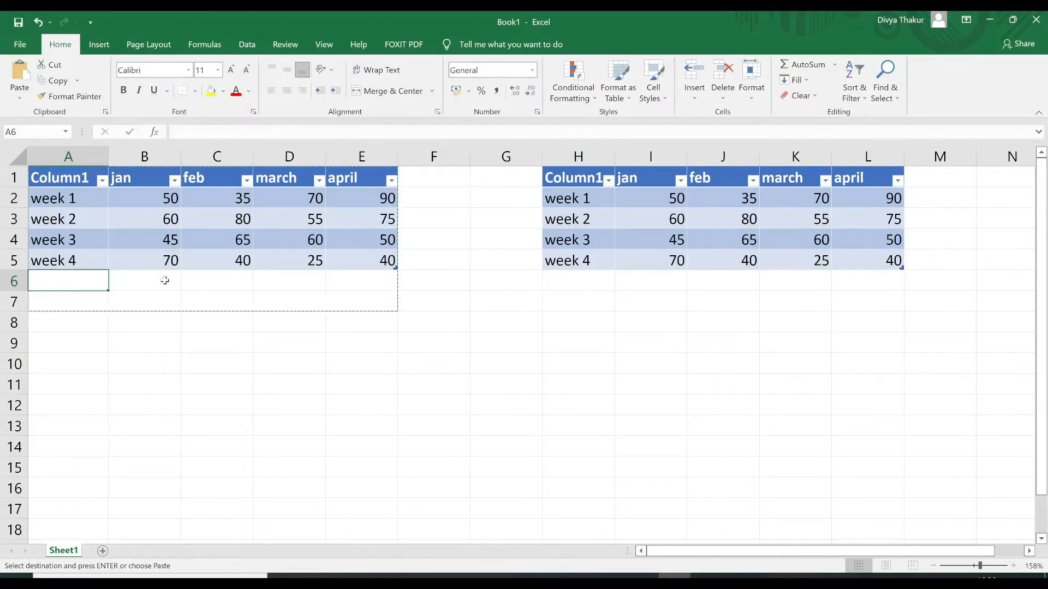
- Enter =SUM(Table2[jan]) in B6, directly below the first table, to add up the jan values
{"action": "left_click", "coordinate": [165, 280]}
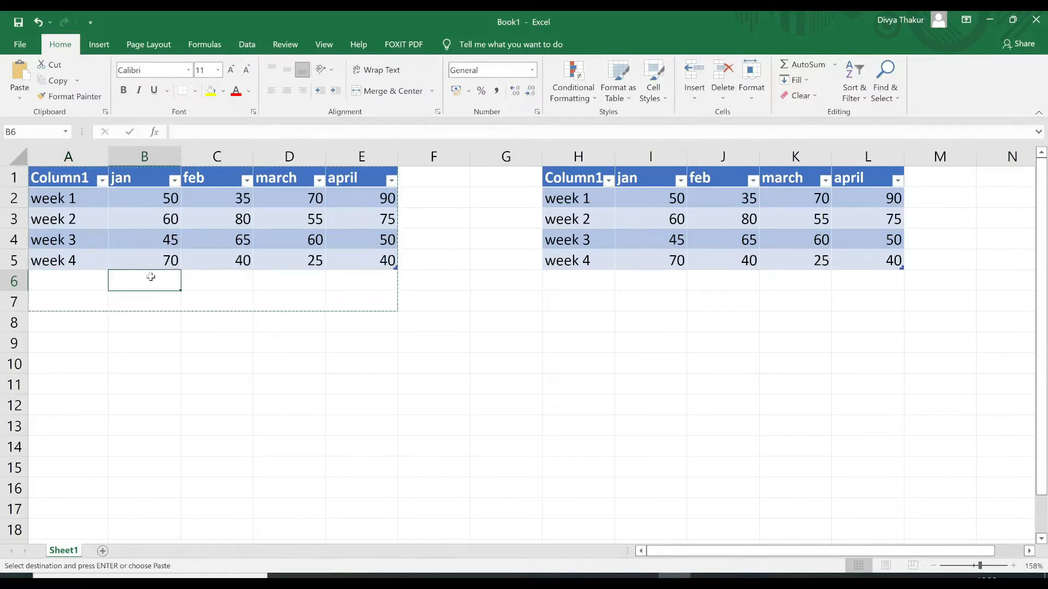
{"action": "type", "text": "=SU"}
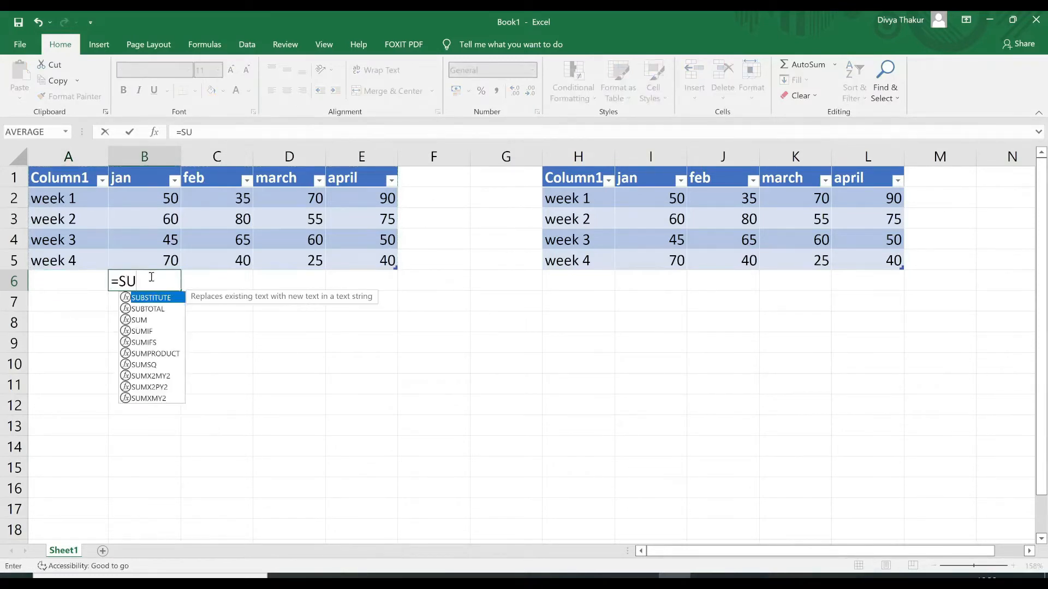
{"action": "type", "text": "M("}
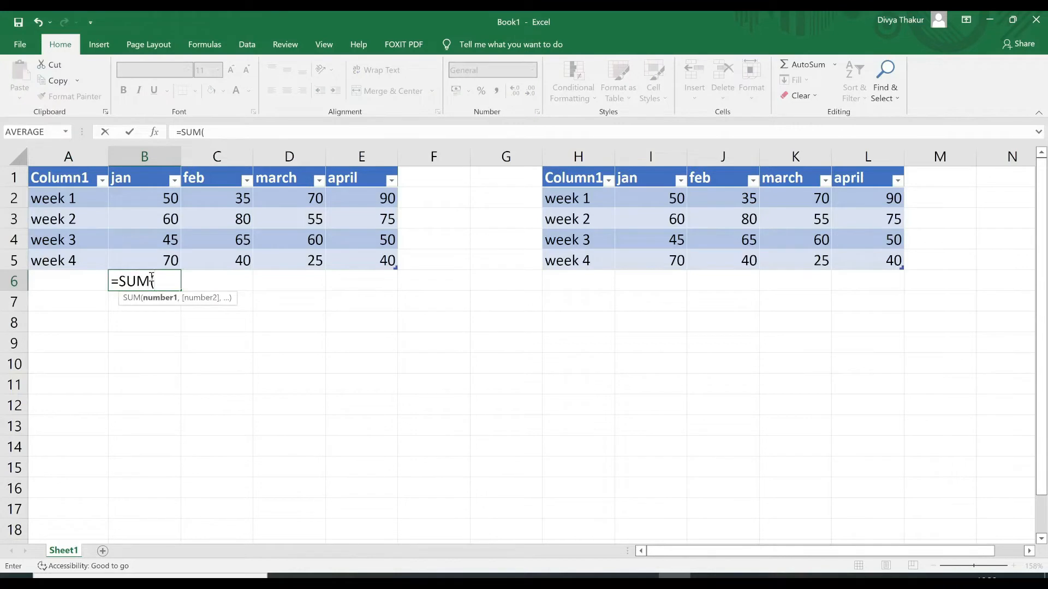
{"action": "left_click", "coordinate": [150, 201]}
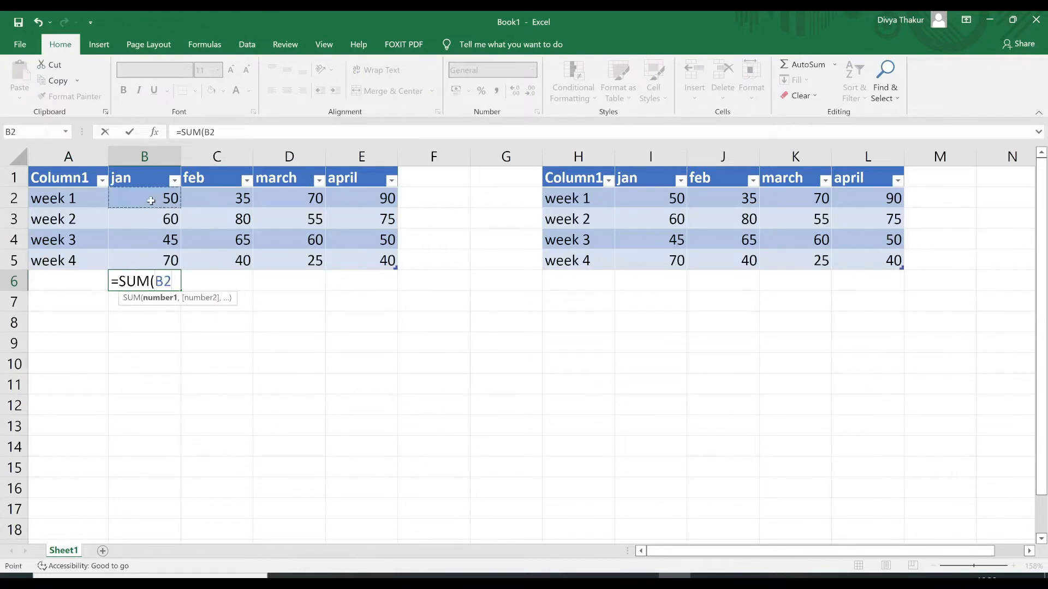
{"action": "key", "text": "shift+Down"}
{"action": "key", "text": "shift+Down"}
{"action": "key", "text": "shift+Down"}
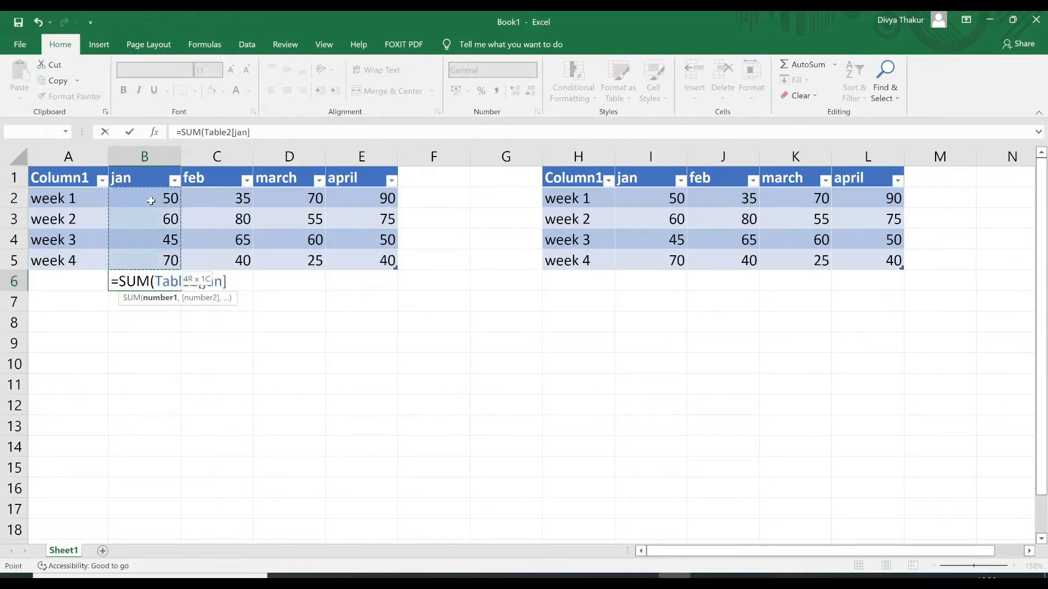
{"action": "type", "text": ")"}
{"action": "key", "text": "Return"}
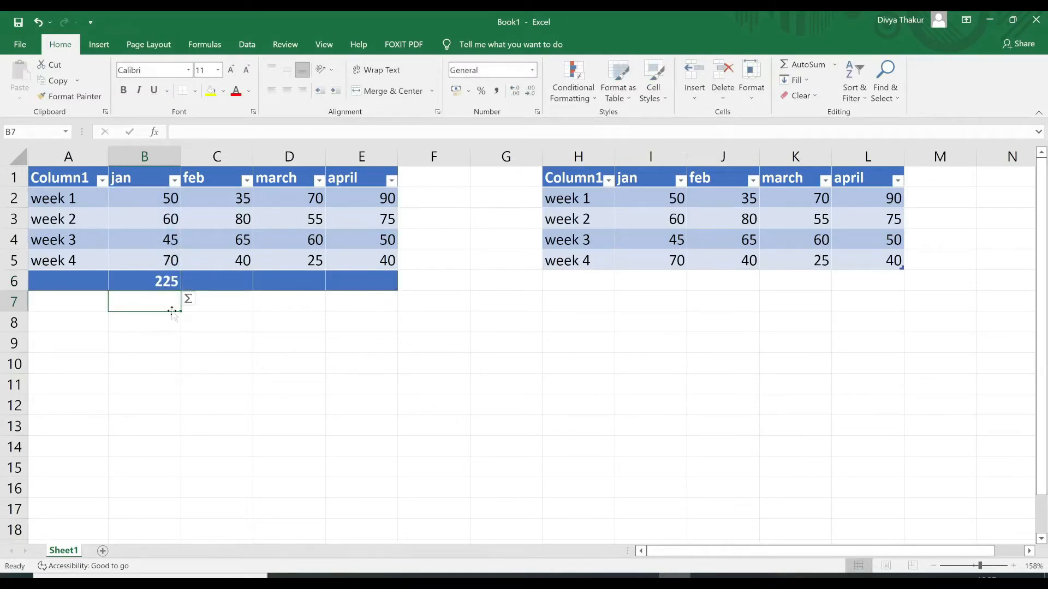
- Undo the table's expansion into row 6 and delete the SUM formula from B6
{"action": "key", "text": "ctrl+z"}
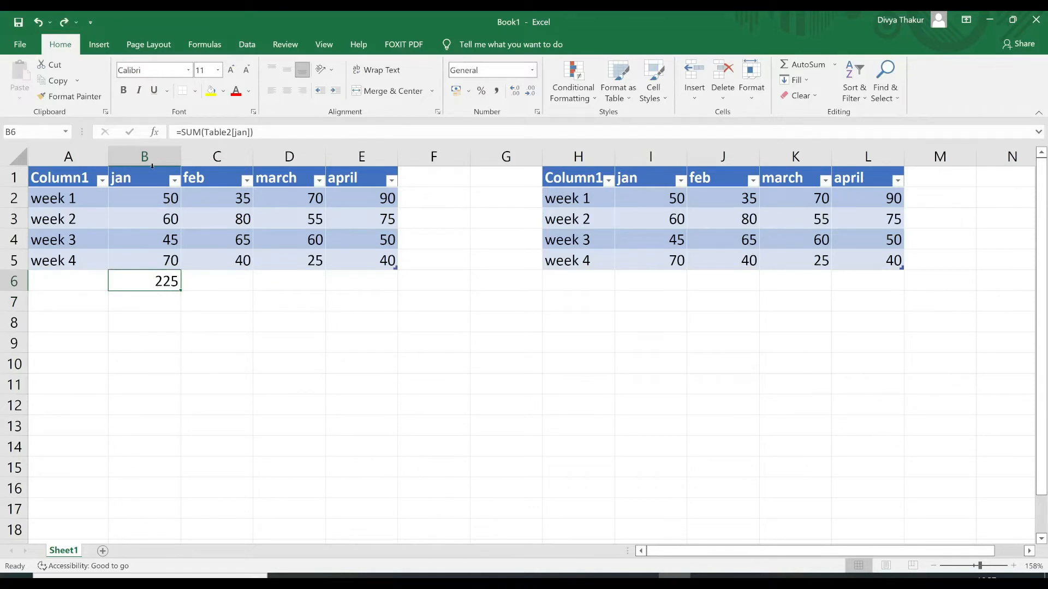
{"action": "left_click_drag", "start_coordinate": [260, 132], "coordinate": [170, 132]}
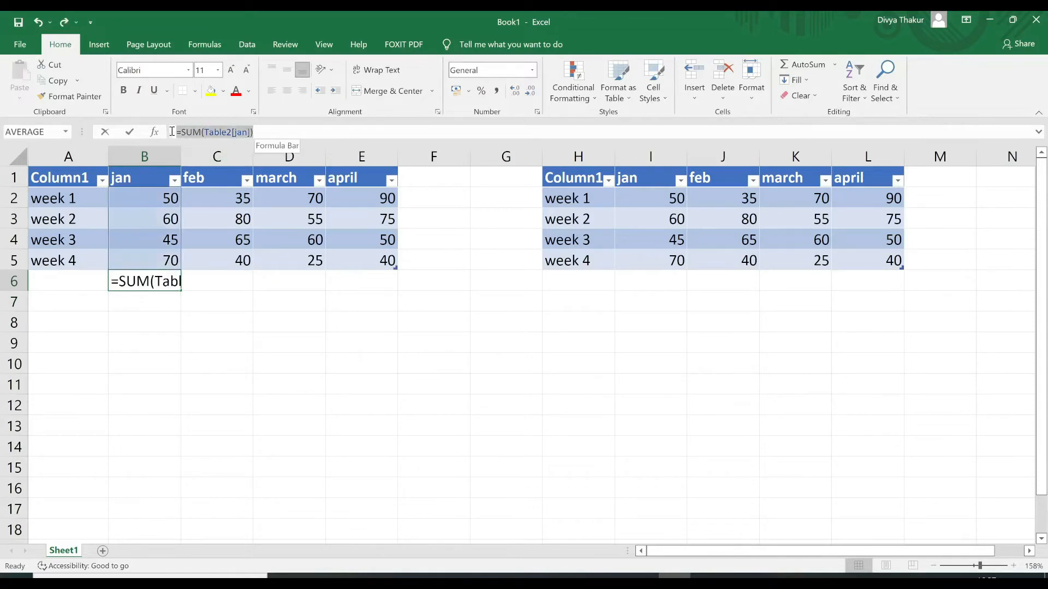
{"action": "key", "text": "BackSpace"}
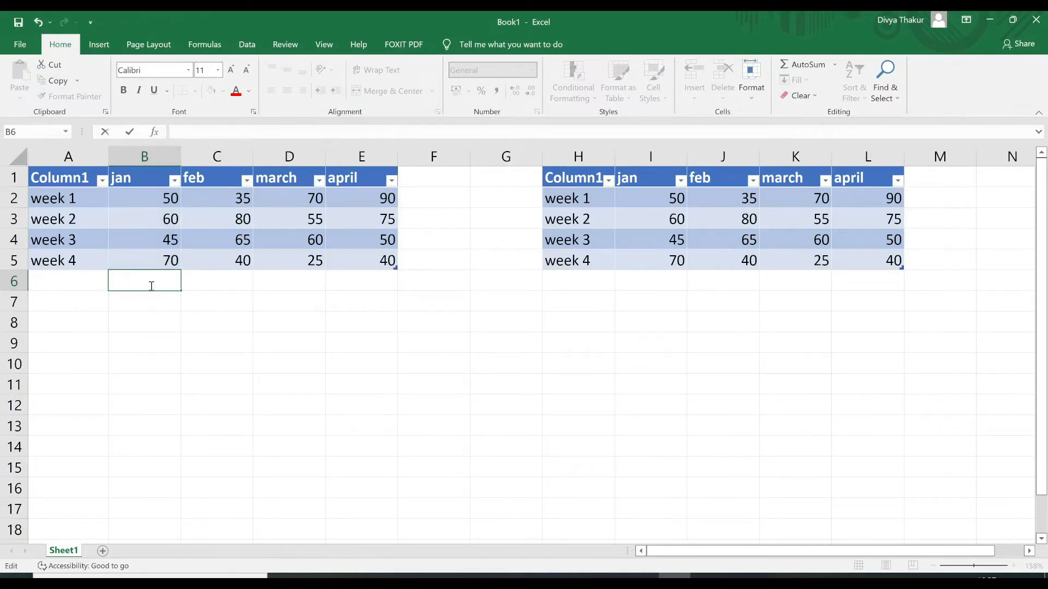
{"action": "left_click", "coordinate": [72, 277]}
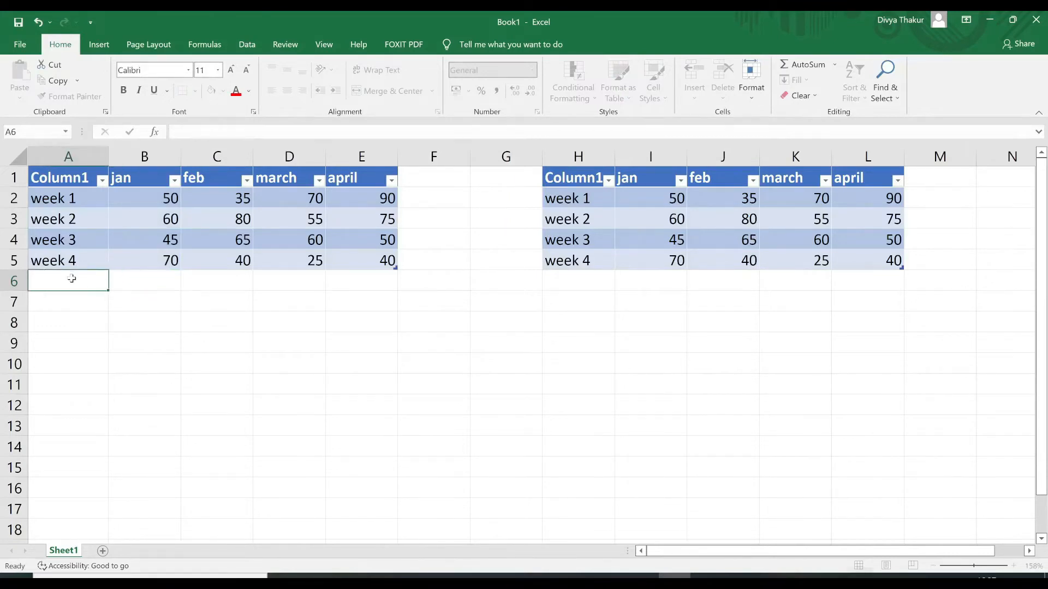
- Add a total row to the first table and select its april total cell, E6
{"action": "left_click", "coordinate": [159, 262]}
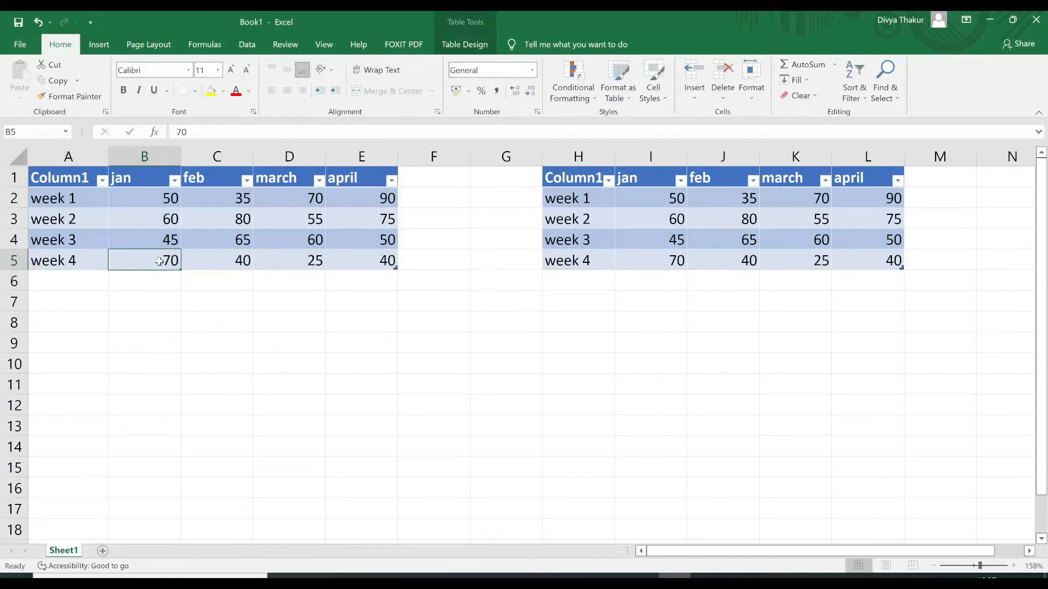
{"action": "key", "text": "ctrl+shift+t"}
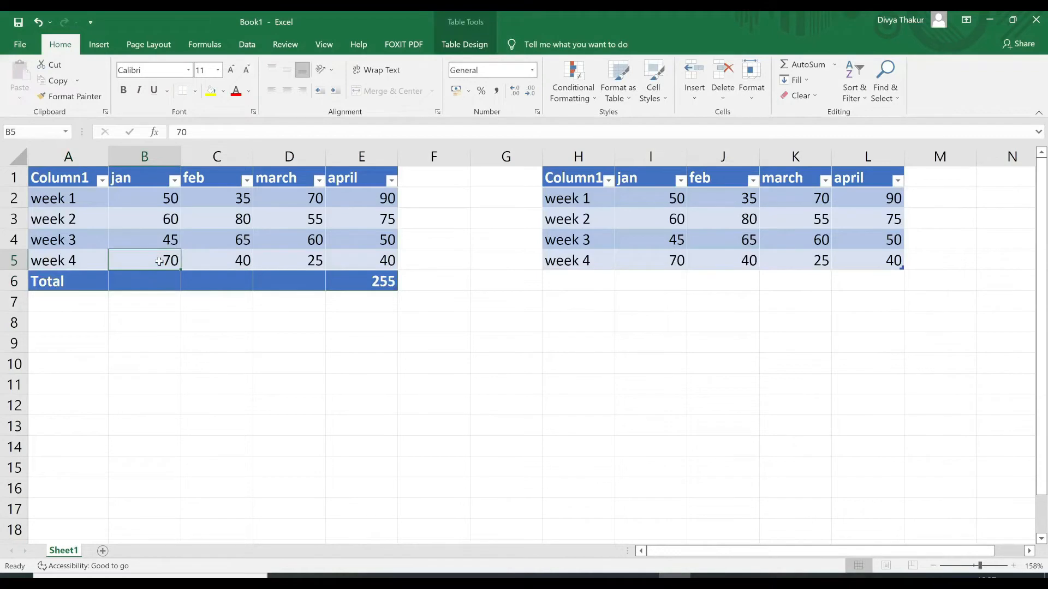
{"action": "left_click", "coordinate": [387, 281]}
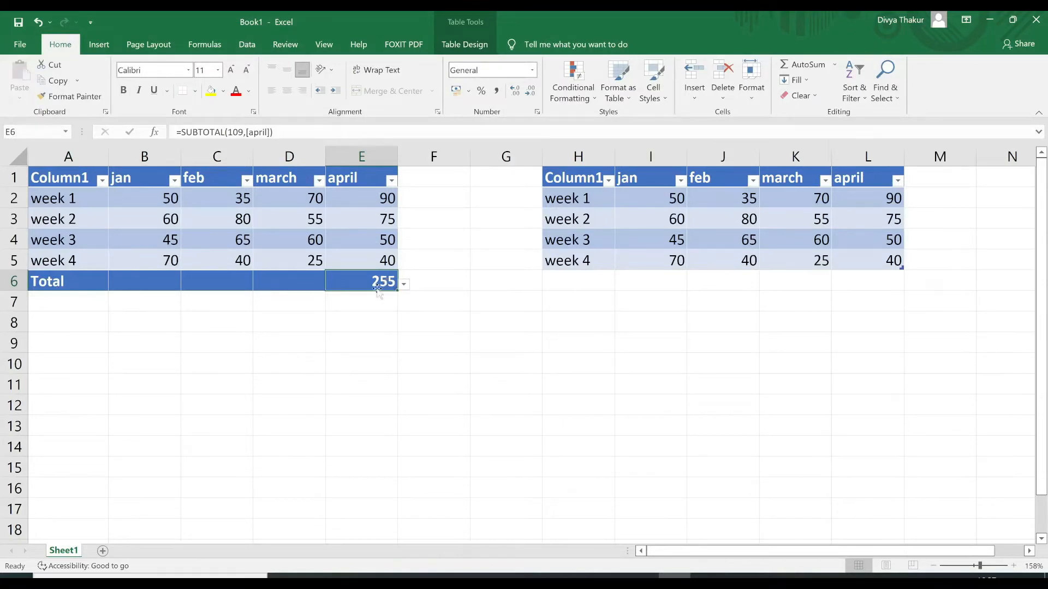
- Change the april total's function in E6 to Min and then to Max
{"action": "left_click", "coordinate": [404, 284]}
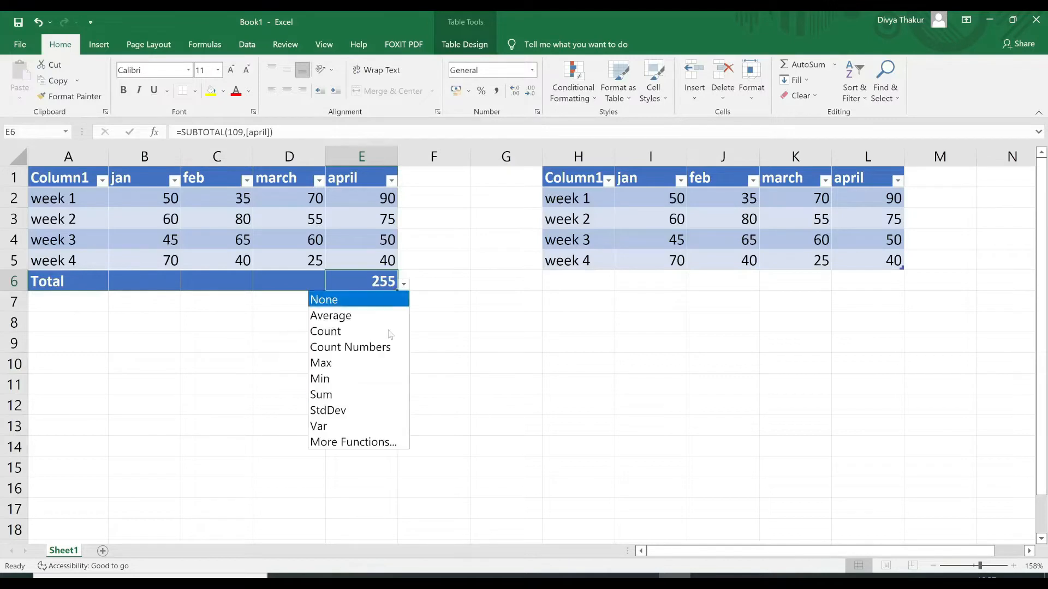
{"action": "left_click", "coordinate": [351, 379]}
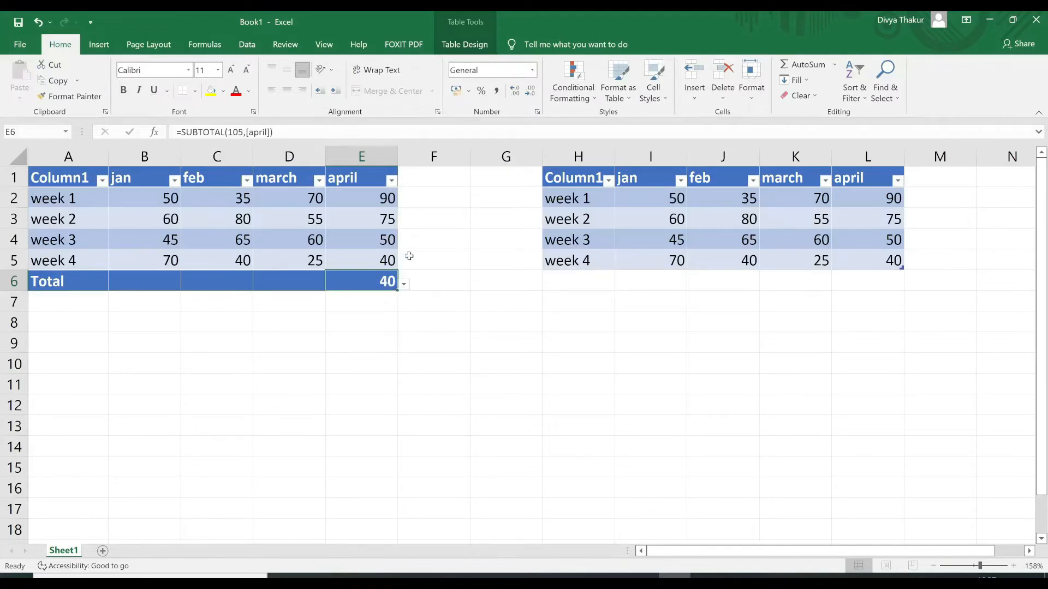
{"action": "left_click", "coordinate": [404, 284]}
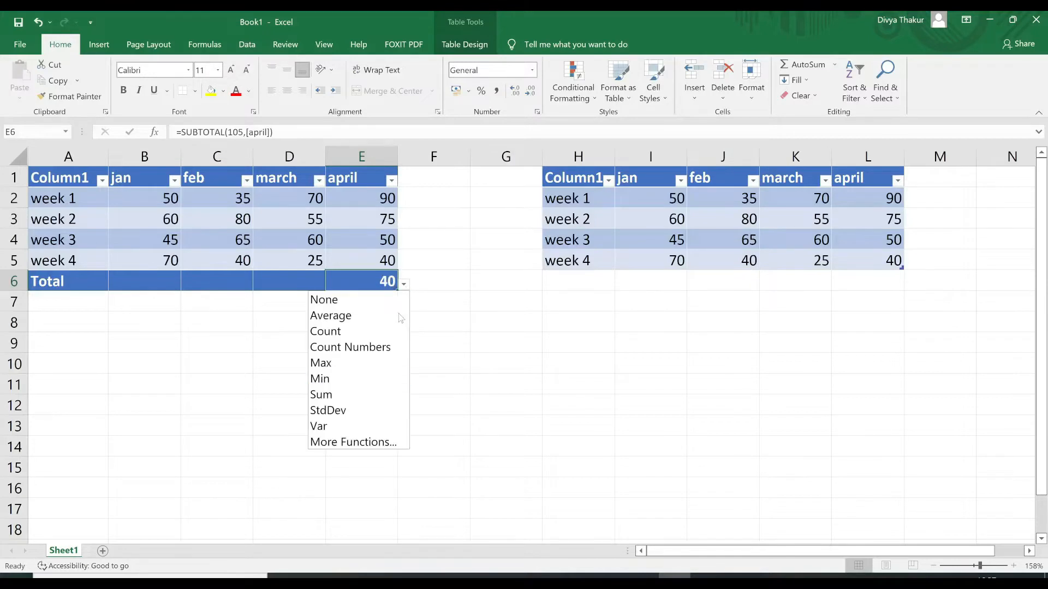
{"action": "left_click", "coordinate": [367, 363]}
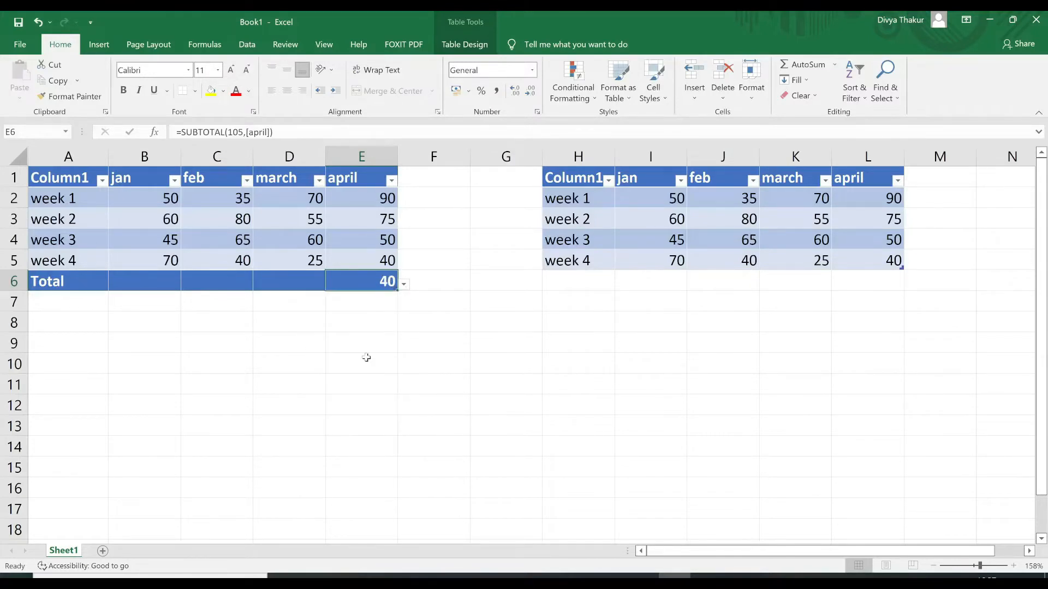
- Change the april total's function in E6 to Sum and then to StdDev
{"action": "left_click", "coordinate": [403, 285]}
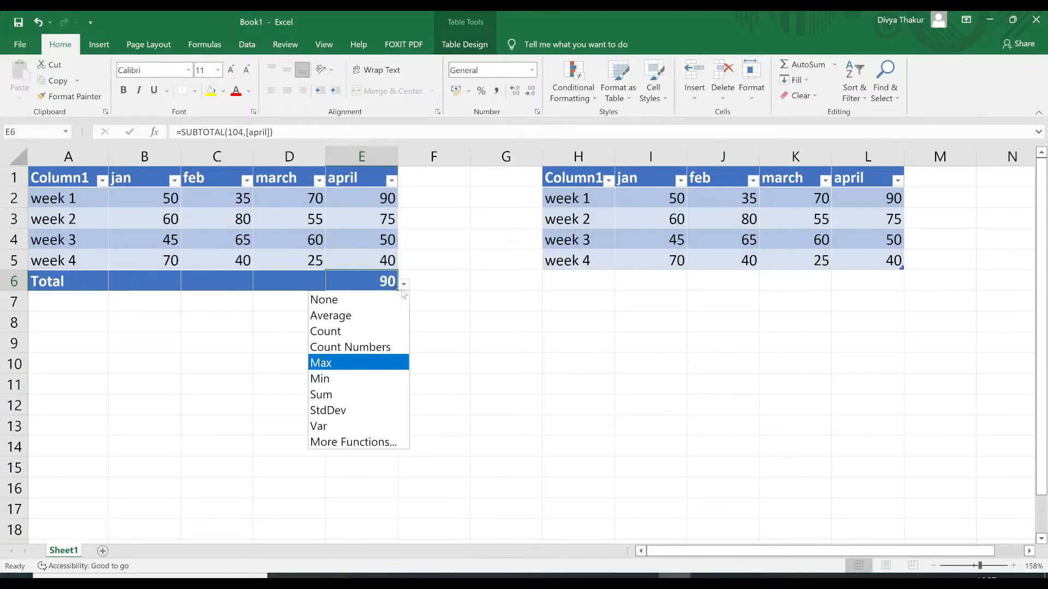
{"action": "left_click", "coordinate": [346, 395]}
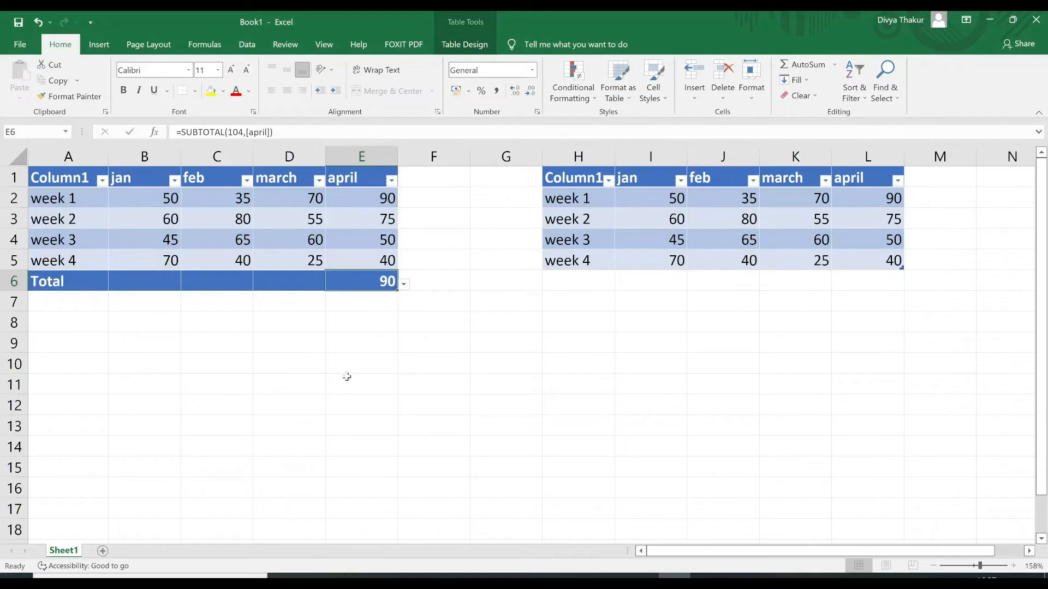
{"action": "left_click", "coordinate": [405, 284]}
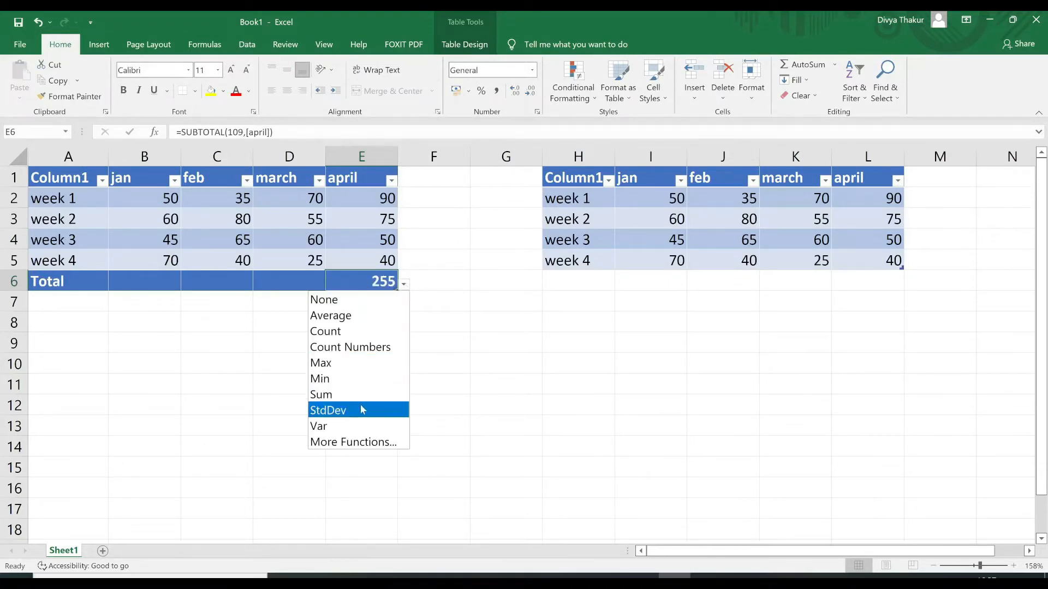
{"action": "left_click", "coordinate": [360, 407]}
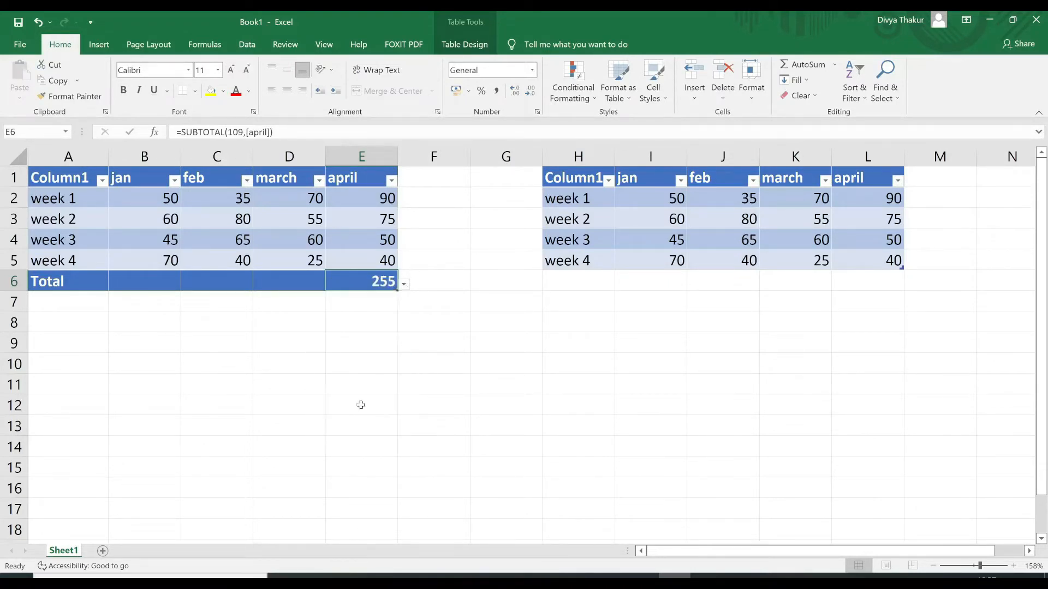
- Switch the april total's function in E6 to Var, then Average, ending on Count
{"action": "left_click", "coordinate": [403, 287]}
{"action": "left_click", "coordinate": [332, 431]}
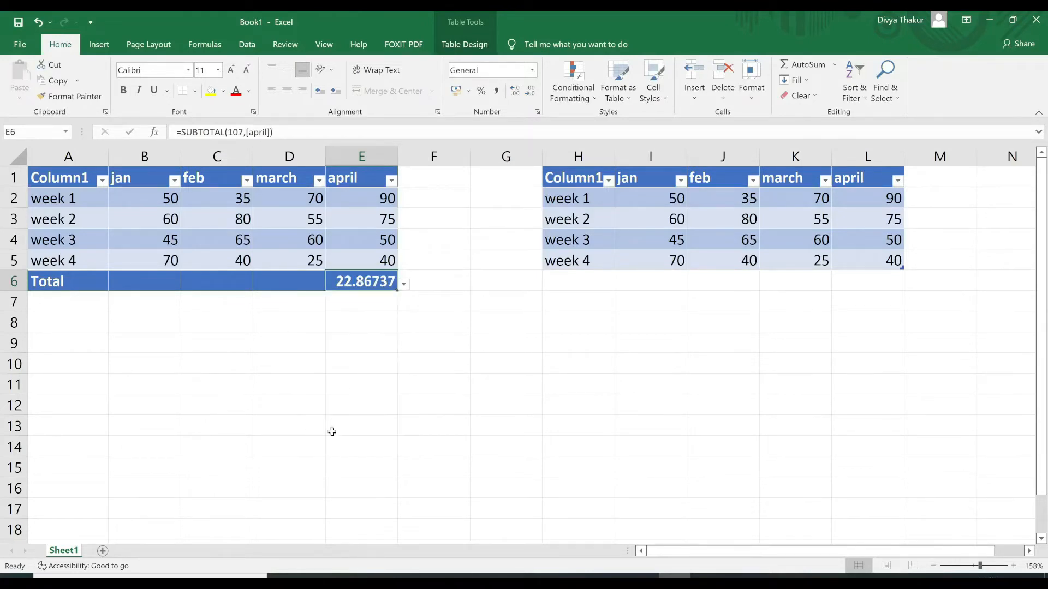
{"action": "left_click", "coordinate": [405, 286]}
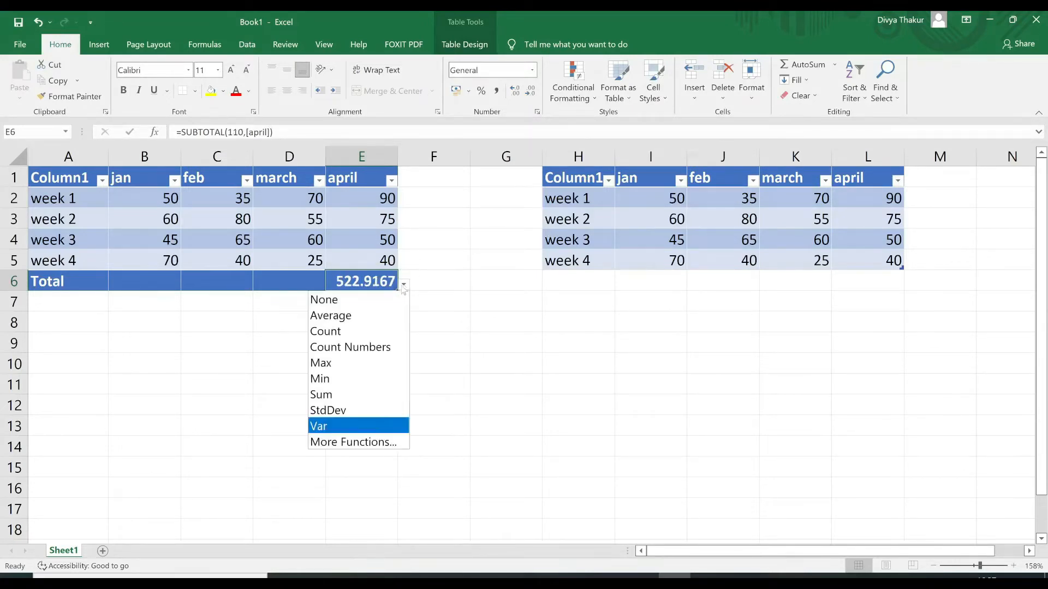
{"action": "left_click", "coordinate": [371, 312]}
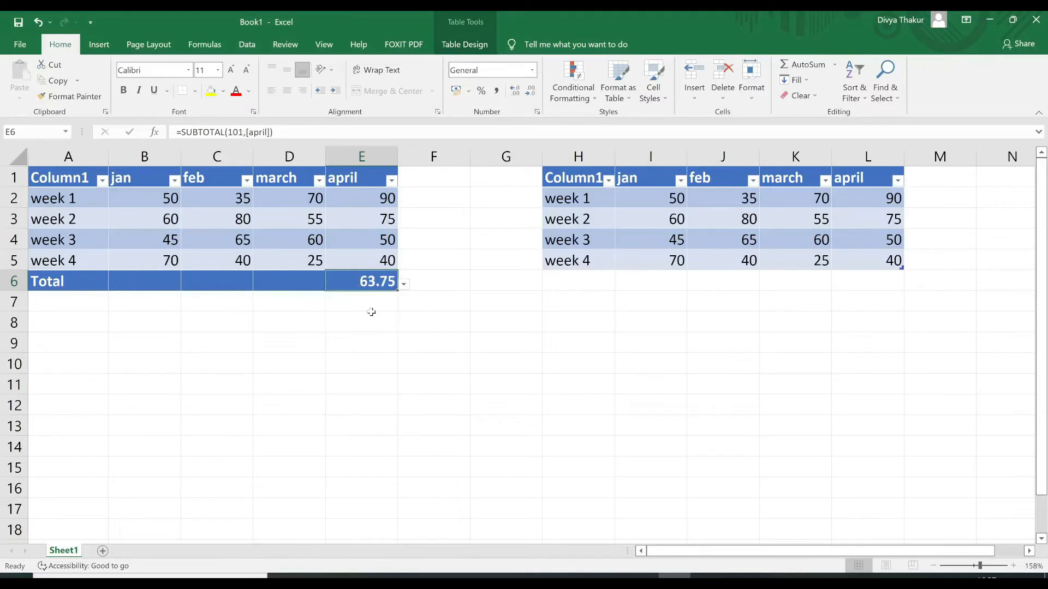
{"action": "left_click", "coordinate": [404, 284]}
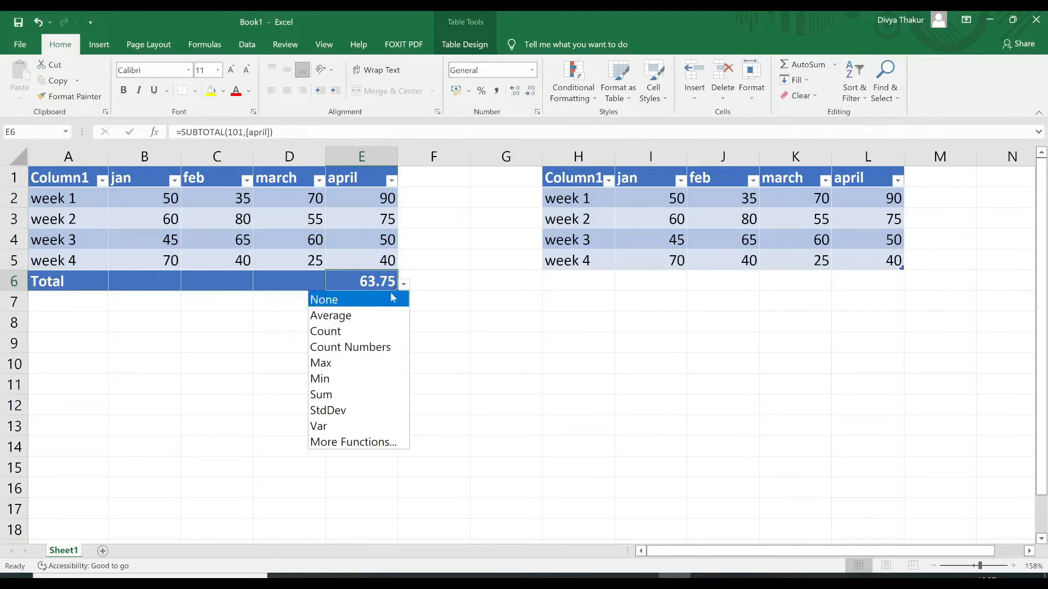
{"action": "left_click", "coordinate": [358, 331]}
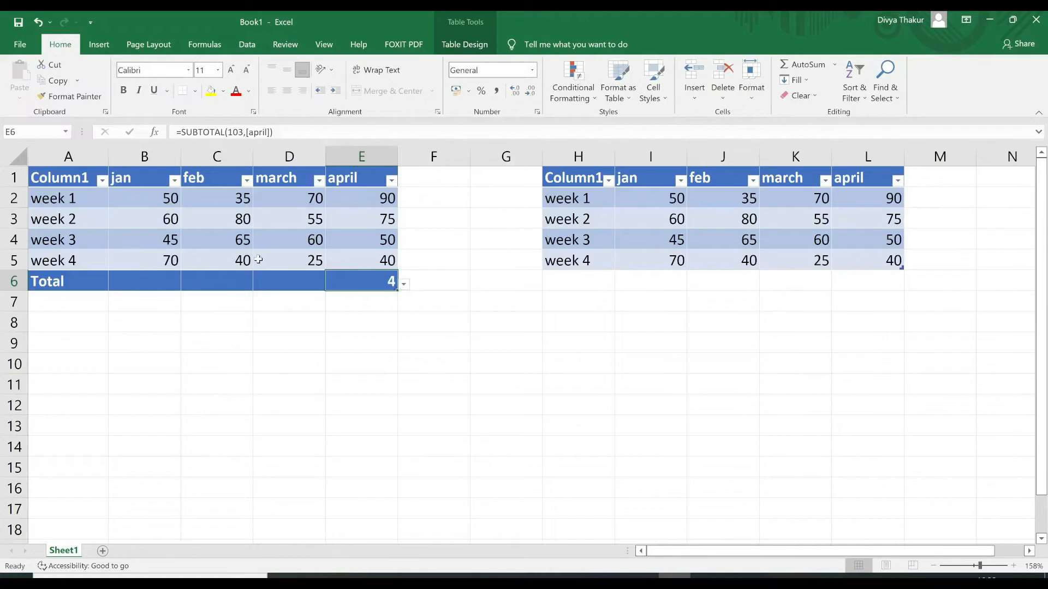
- Apply Average to the march total in D6, then change its function to Sum
{"action": "left_click", "coordinate": [292, 280]}
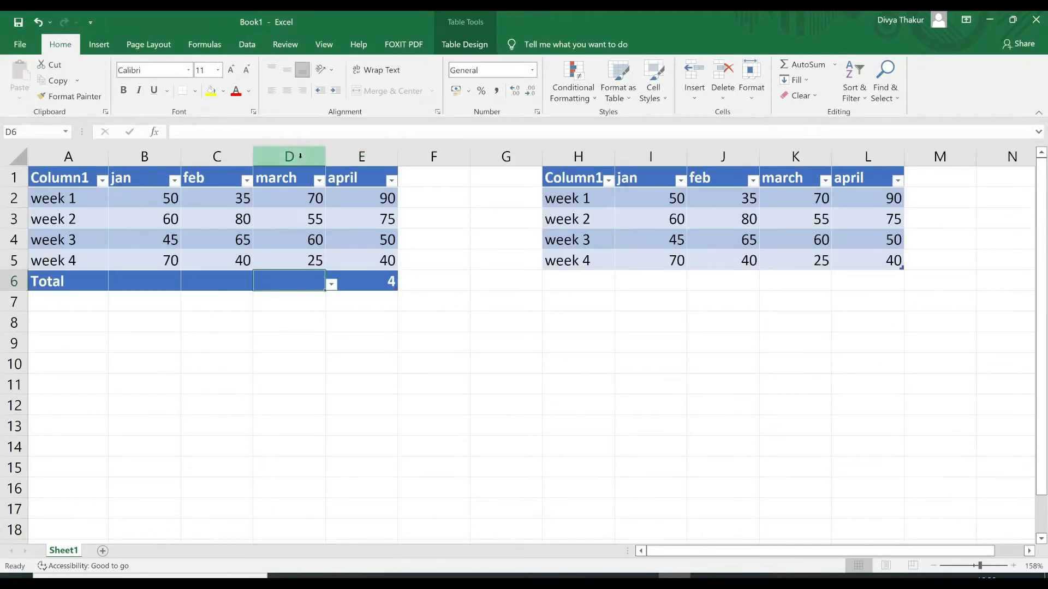
{"action": "left_click", "coordinate": [332, 286]}
{"action": "left_click", "coordinate": [317, 317]}
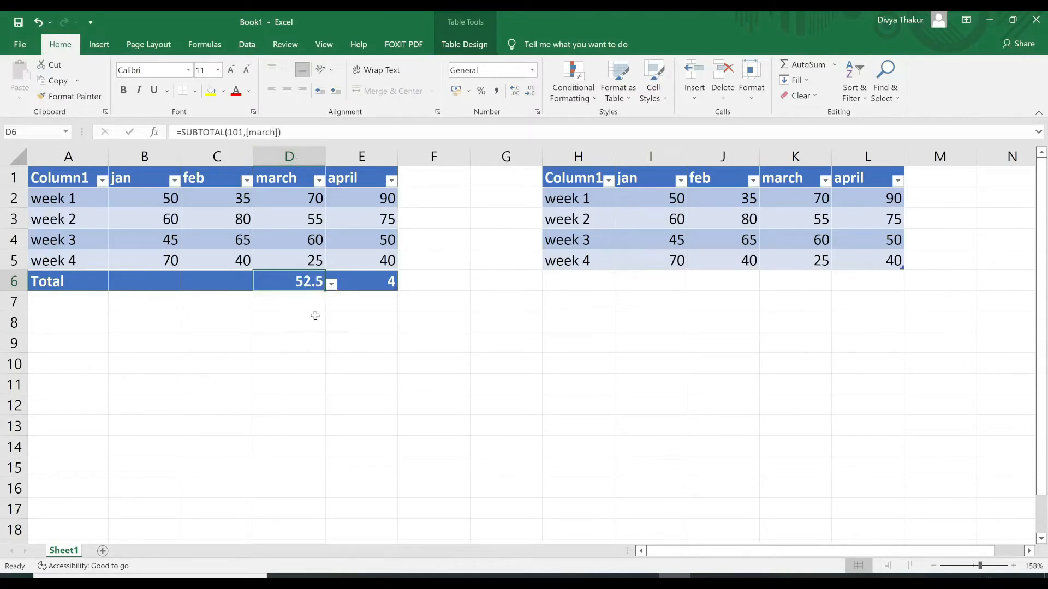
{"action": "left_click", "coordinate": [332, 286]}
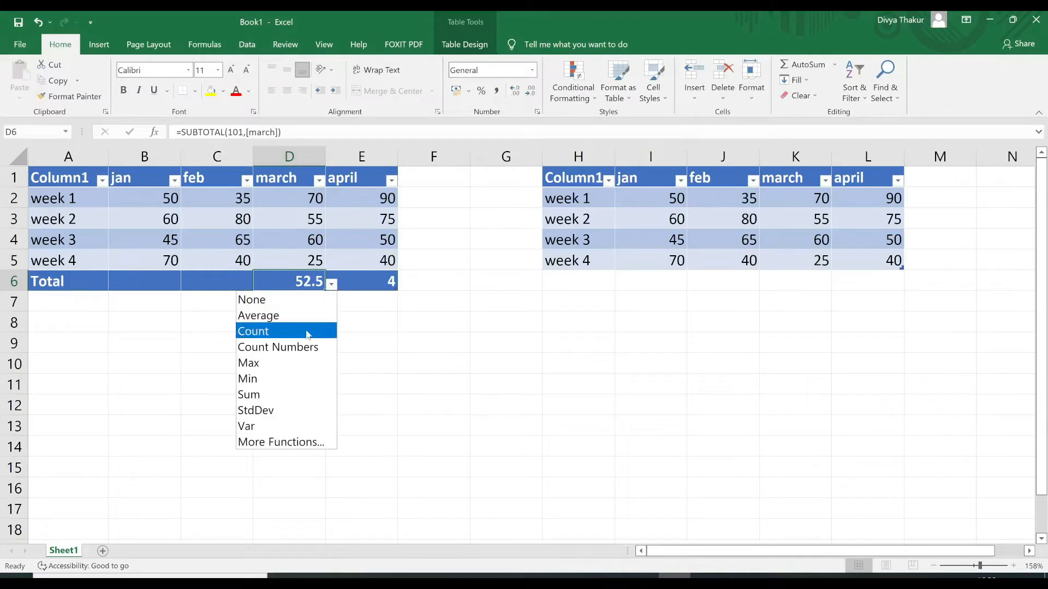
{"action": "left_click", "coordinate": [289, 389]}
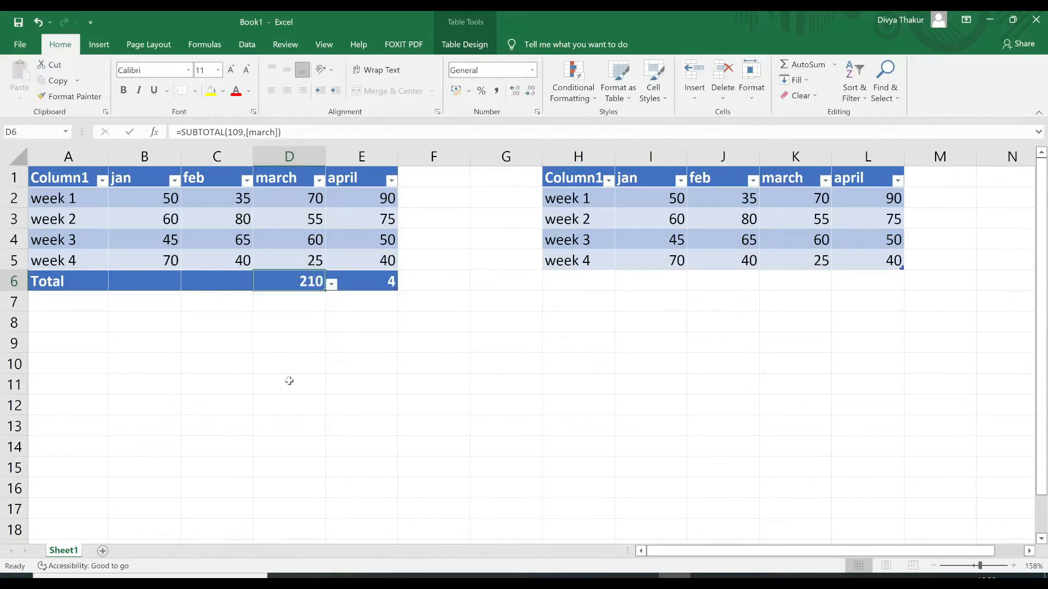
- Set the feb total in C6 to Max and the jan total in B6 to Min
{"action": "left_click", "coordinate": [237, 283]}
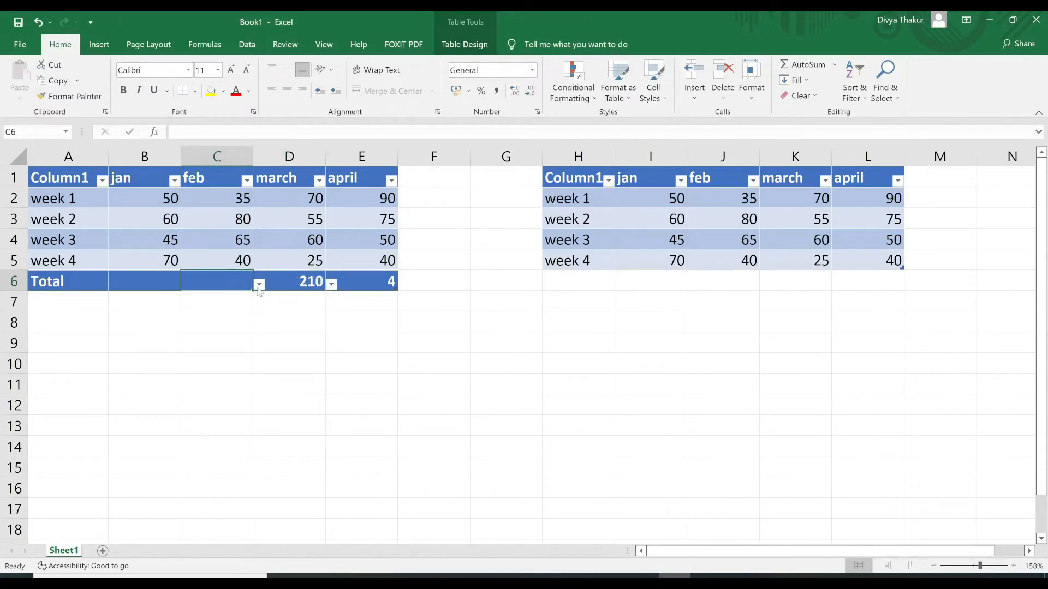
{"action": "left_click", "coordinate": [259, 285]}
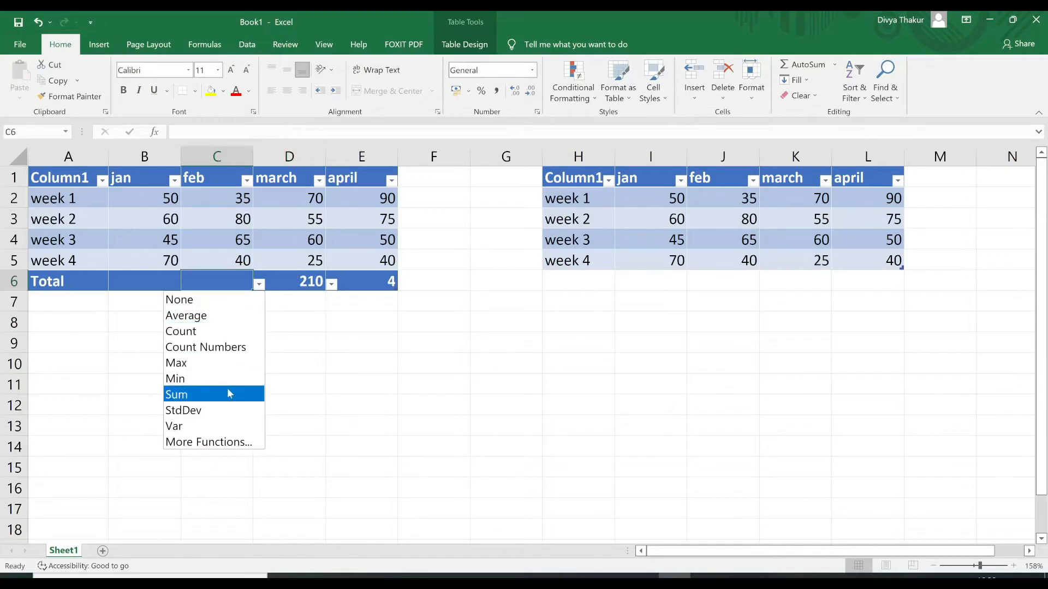
{"action": "left_click", "coordinate": [233, 364]}
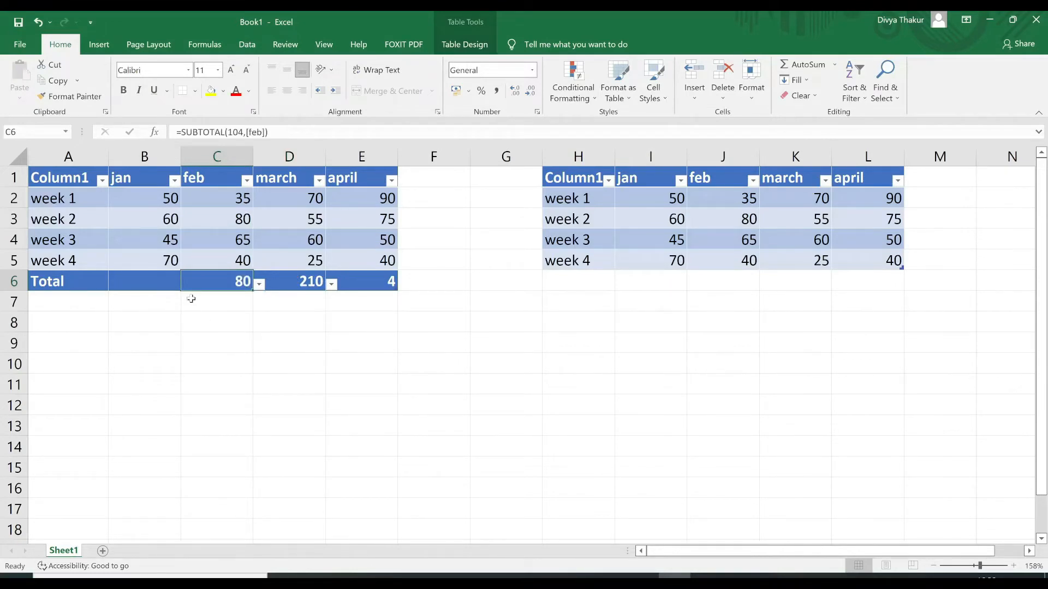
{"action": "left_click", "coordinate": [170, 276]}
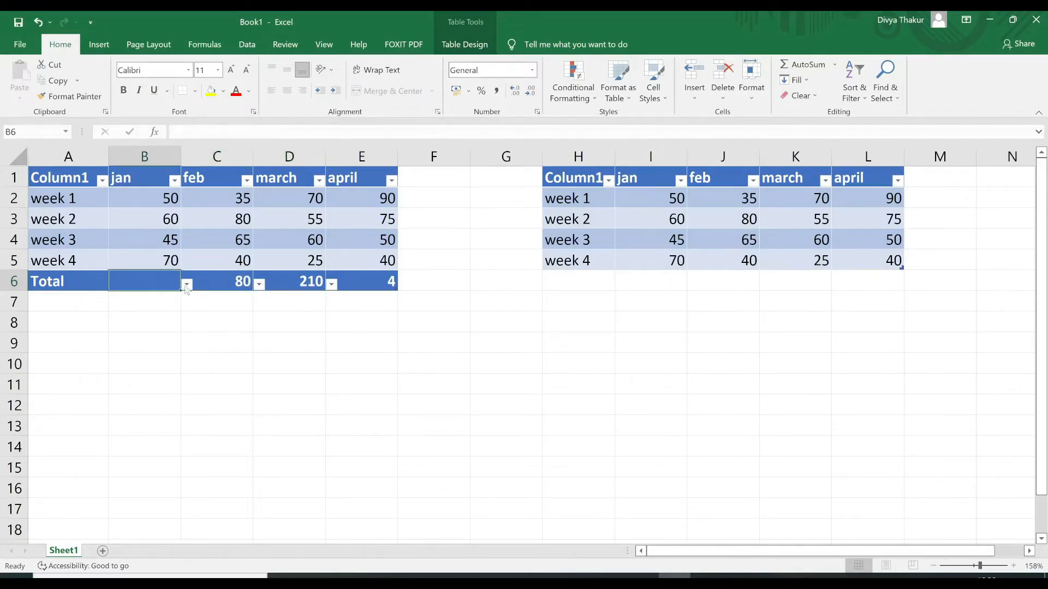
{"action": "left_click", "coordinate": [186, 284]}
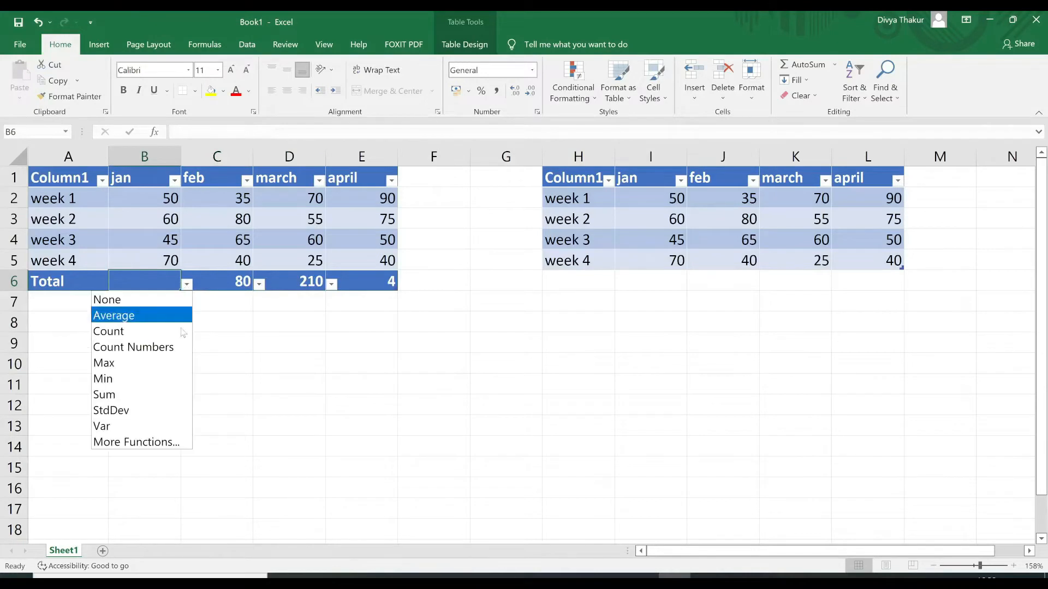
{"action": "left_click", "coordinate": [161, 388]}
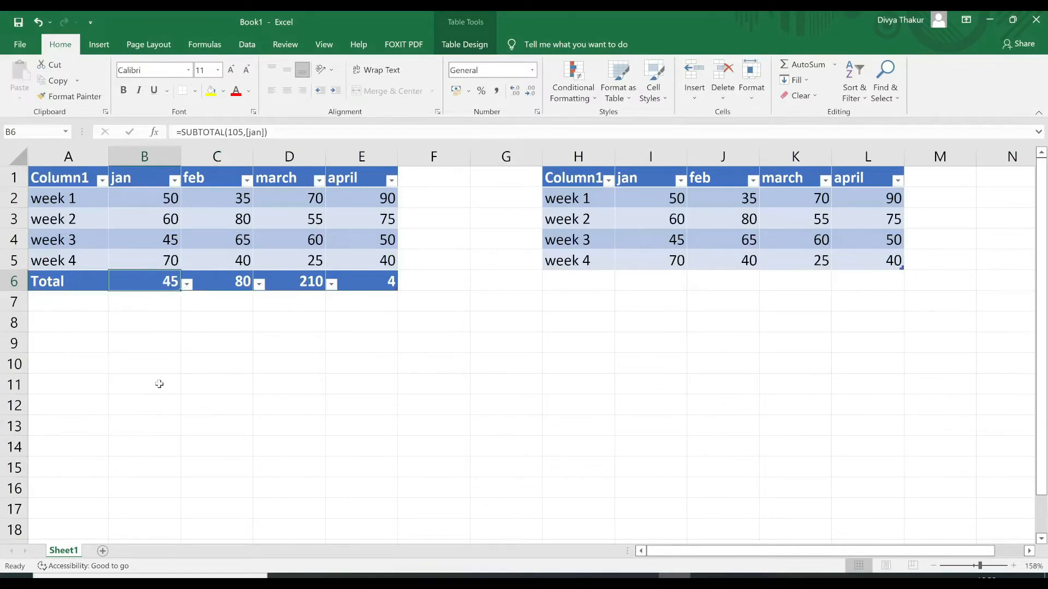
- Enter the note "Ctrl + Shift + T" in cell C9 below the first table
{"action": "left_click", "coordinate": [222, 349]}
{"action": "type", "text": "Ctrl"}
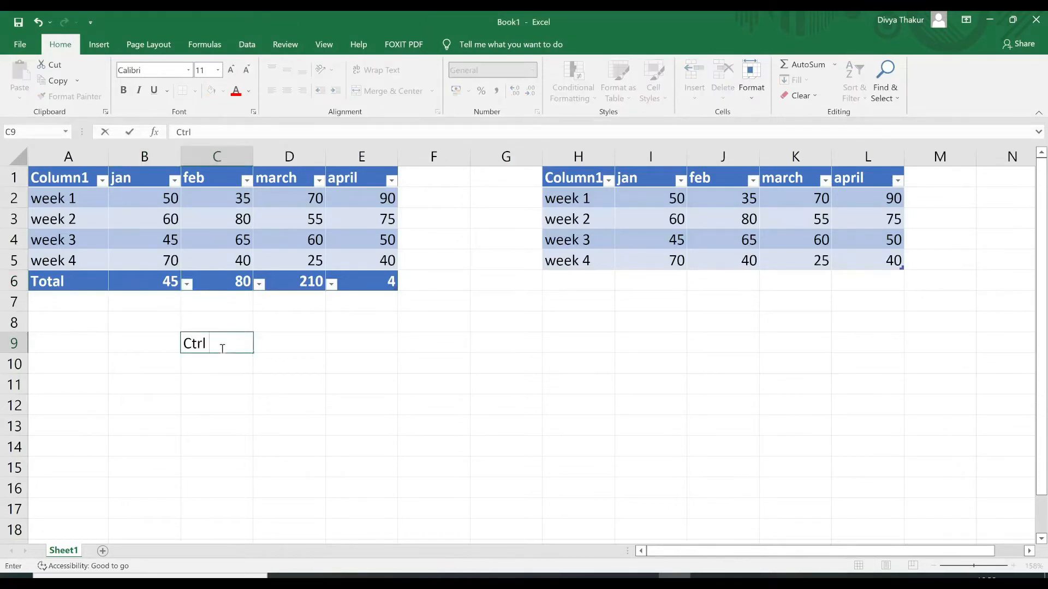
{"action": "type", "text": " + Shift + t"}
{"action": "key", "text": "BackSpace"}
{"action": "type", "text": "T"}
{"action": "left_click", "coordinate": [494, 344]}
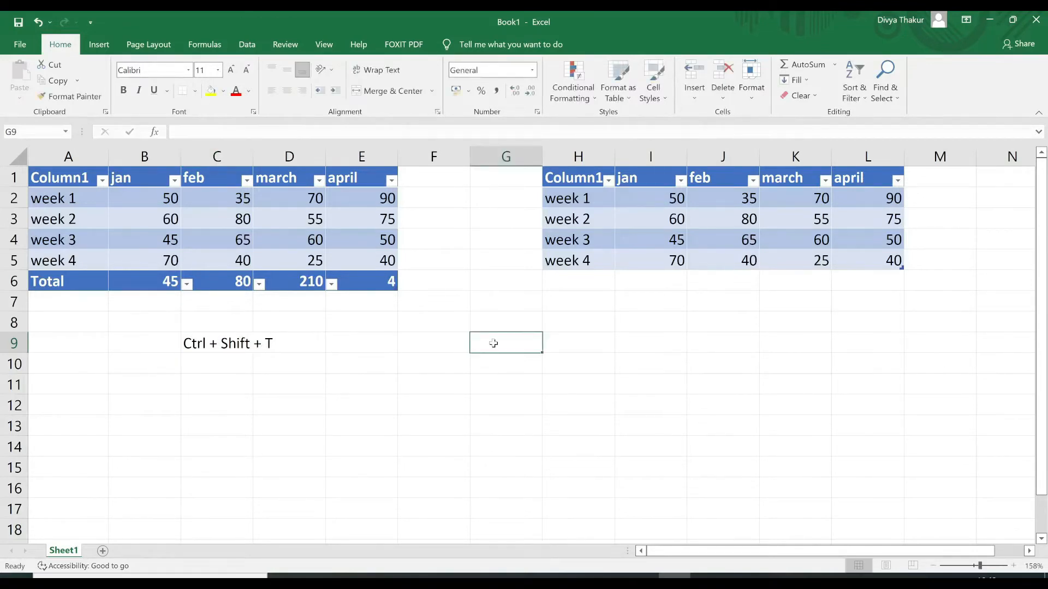
- Rename the first table as MyTable, checking the workbook's list of table names before and after the change
{"action": "left_click", "coordinate": [65, 132]}
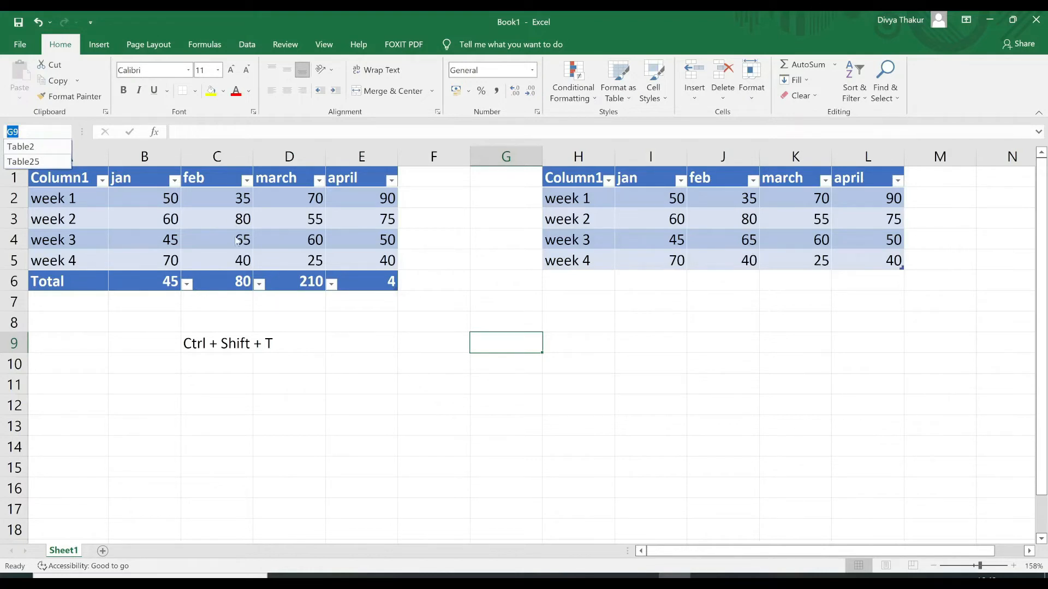
{"action": "key", "text": "Escape"}
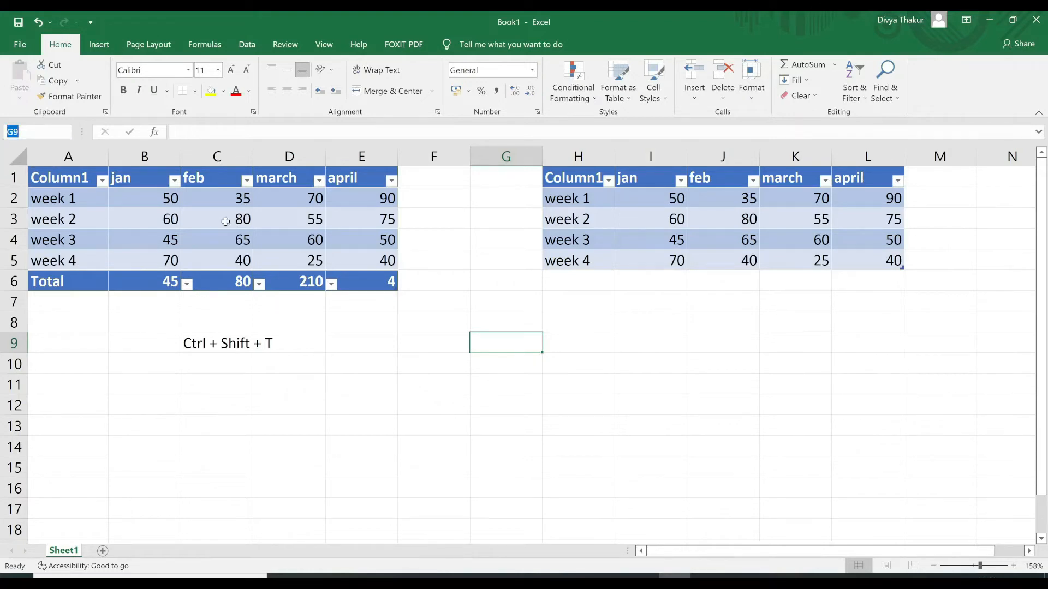
{"action": "left_click", "coordinate": [224, 220]}
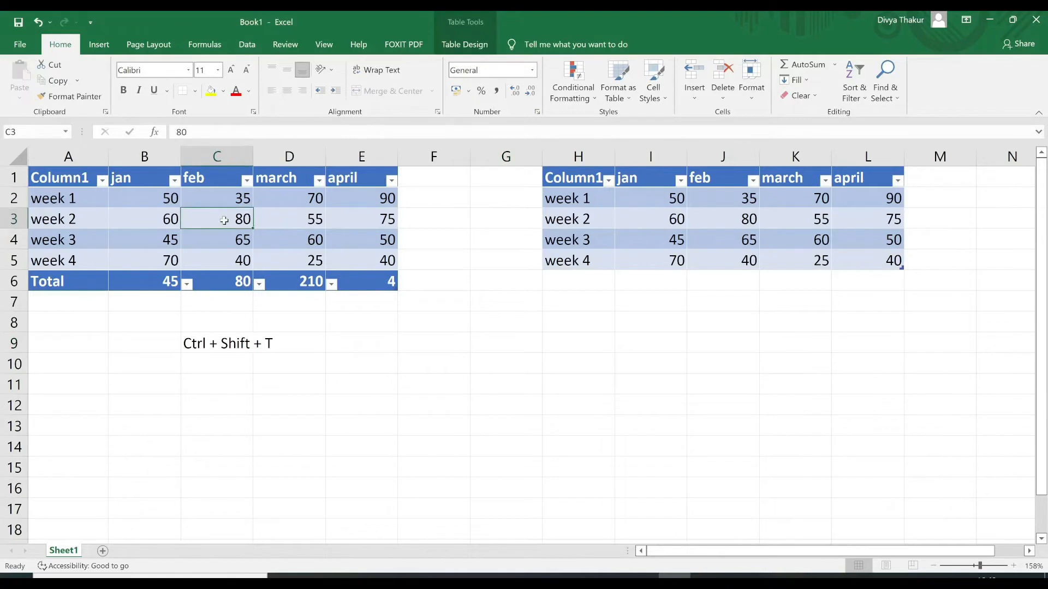
{"action": "left_click", "coordinate": [471, 46]}
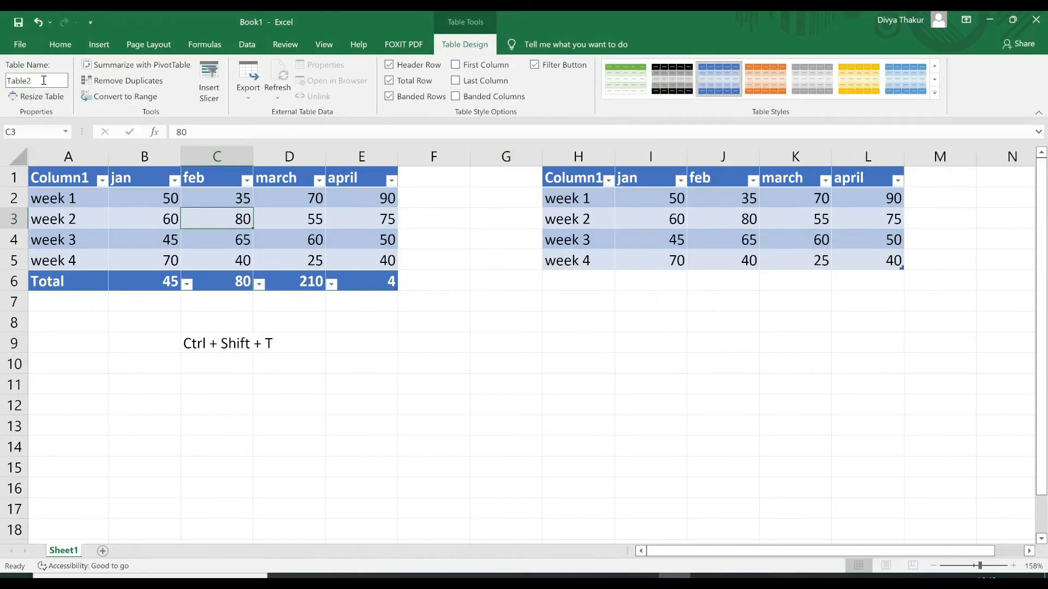
{"action": "left_click", "coordinate": [44, 81]}
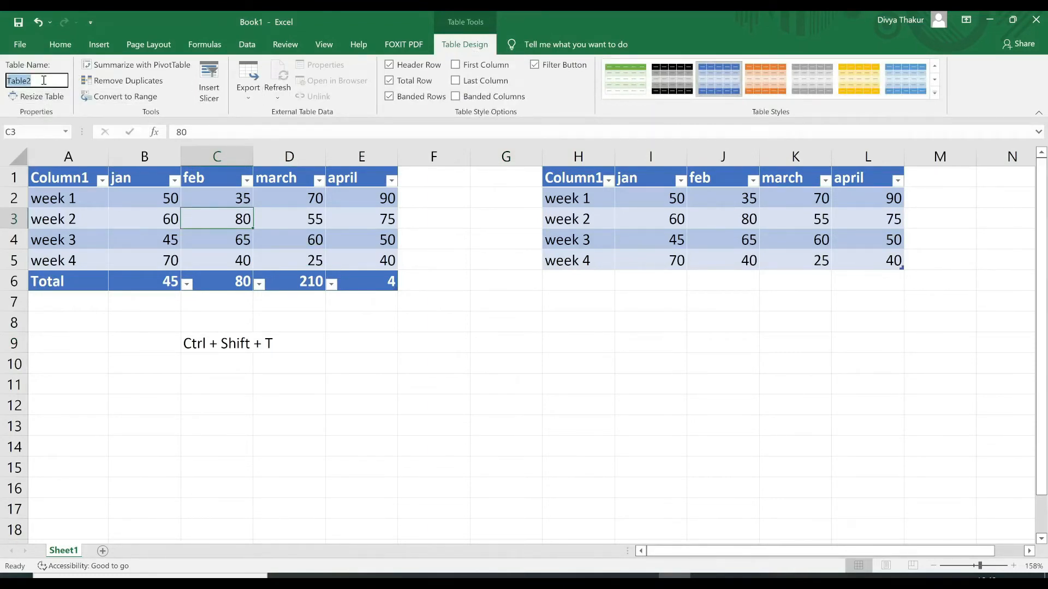
{"action": "type", "text": "MyTable"}
{"action": "key", "text": "Return"}
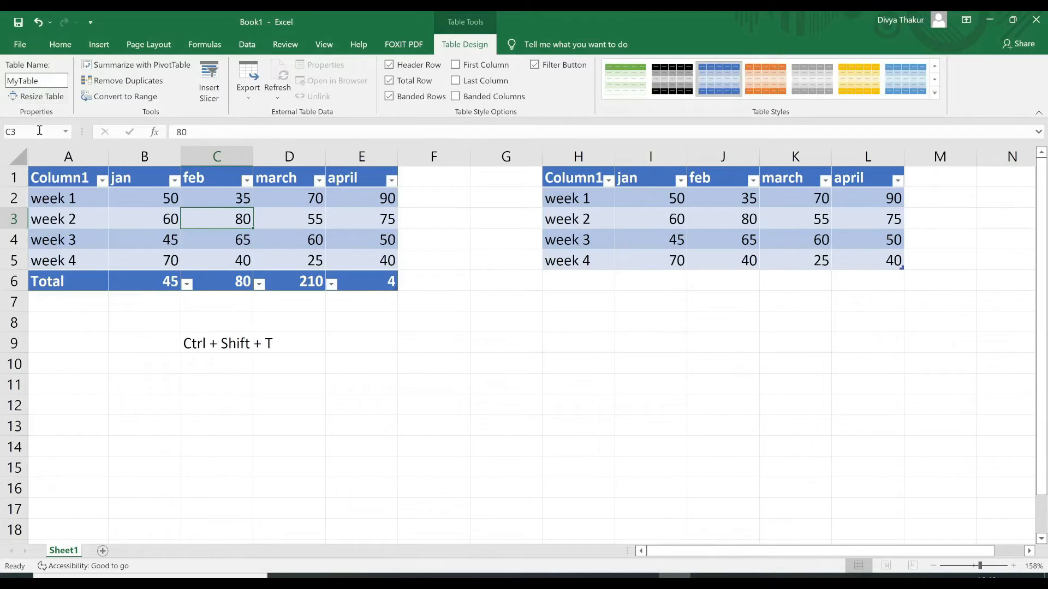
{"action": "left_click", "coordinate": [65, 132]}
- Enter =SUM(MyTable[@[jan]:[april]]) in F2, directly beside the first table, to total the week 1 values
{"action": "left_click", "coordinate": [445, 181]}
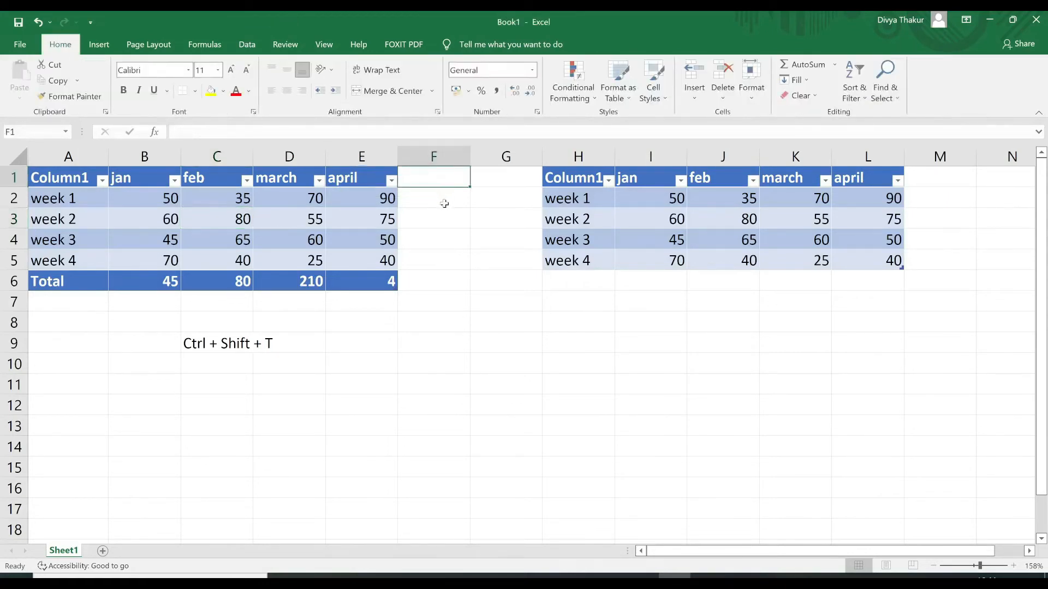
{"action": "left_click", "coordinate": [437, 199]}
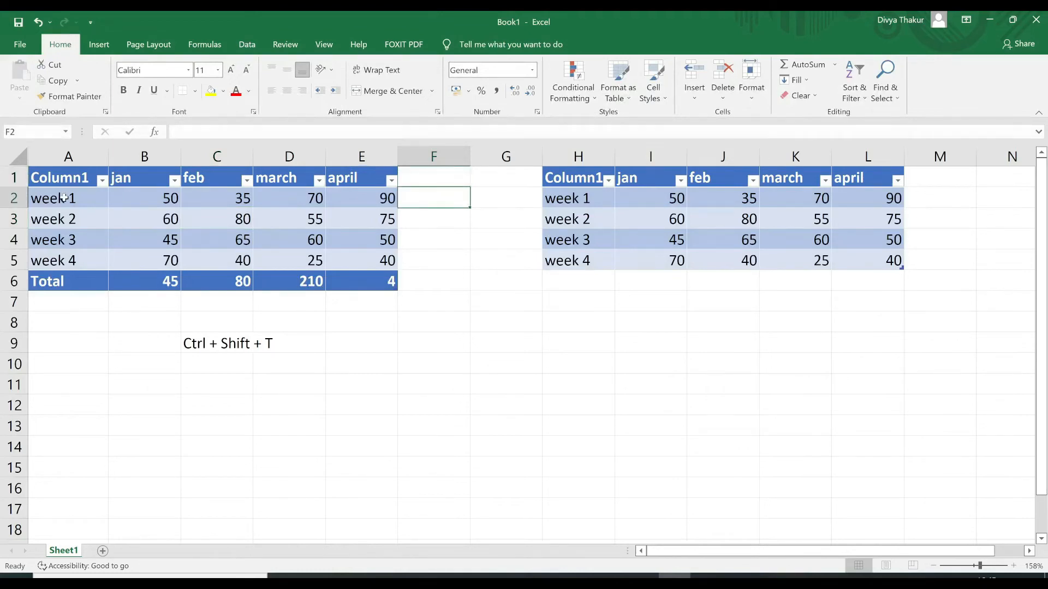
{"action": "type", "text": "="}
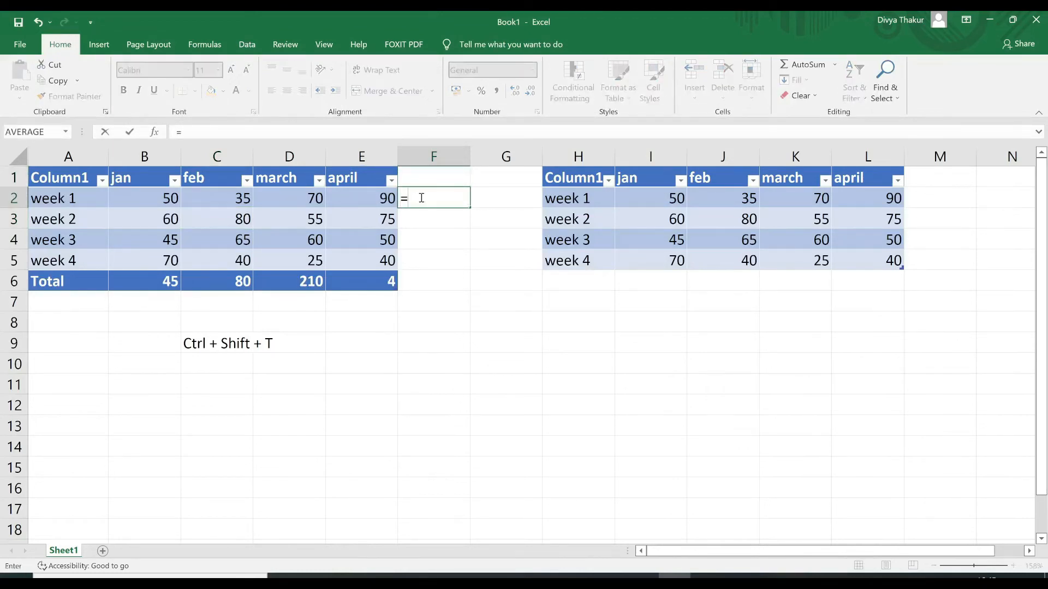
{"action": "type", "text": "SUM("}
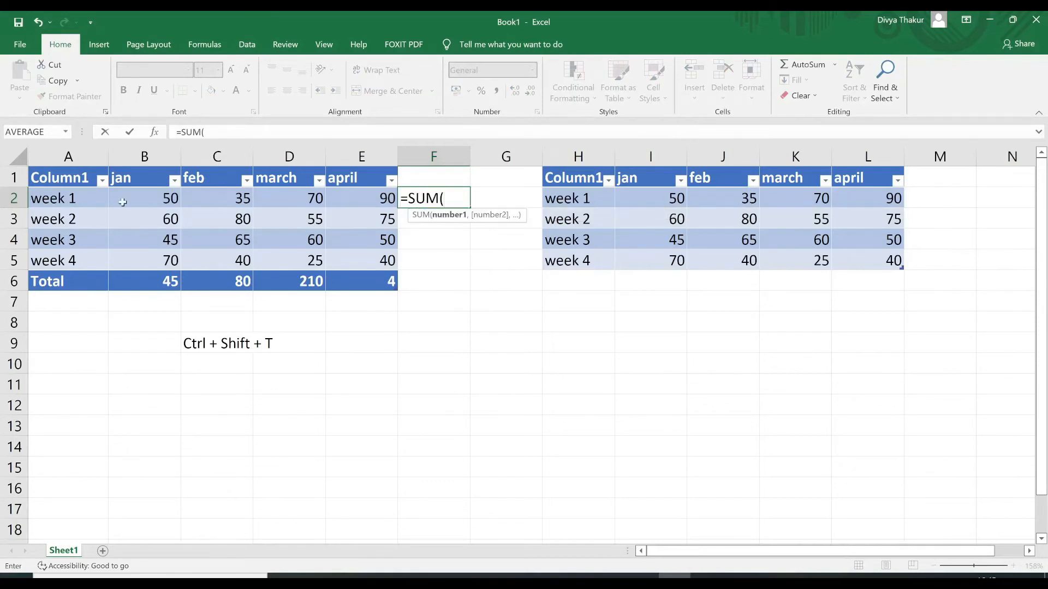
{"action": "left_click", "coordinate": [155, 199]}
{"action": "key", "text": "shift+Right"}
{"action": "key", "text": "shift+Right"}
{"action": "key", "text": "shift+Right"}
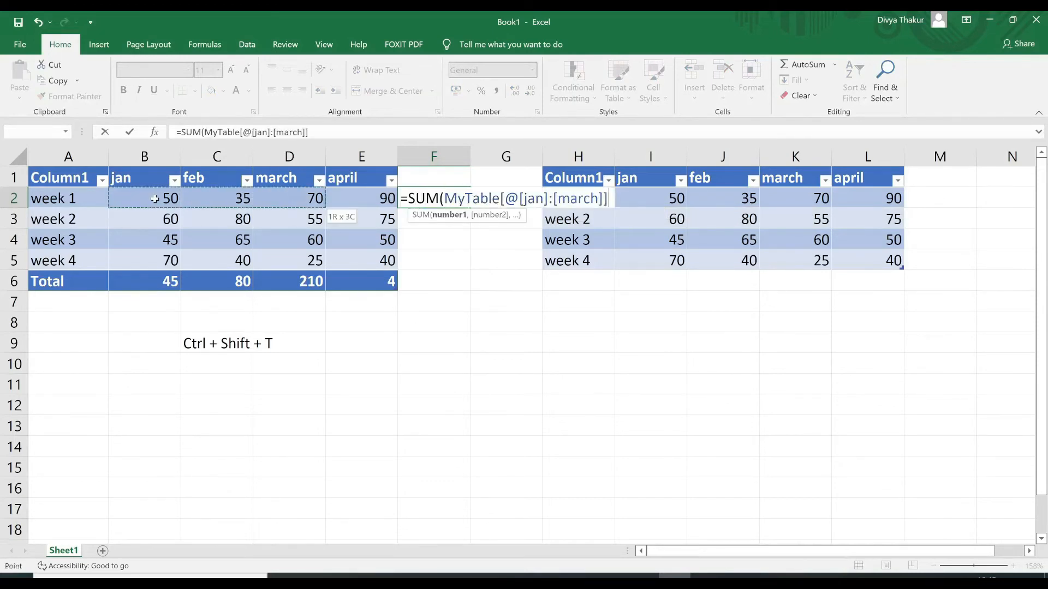
{"action": "type", "text": ")"}
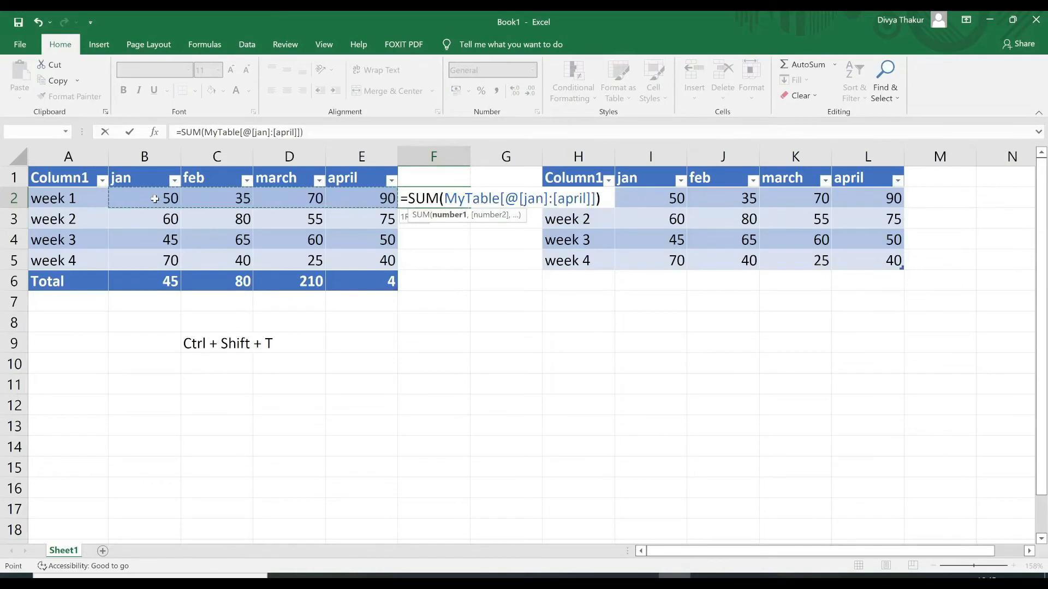
{"action": "key", "text": "Return"}
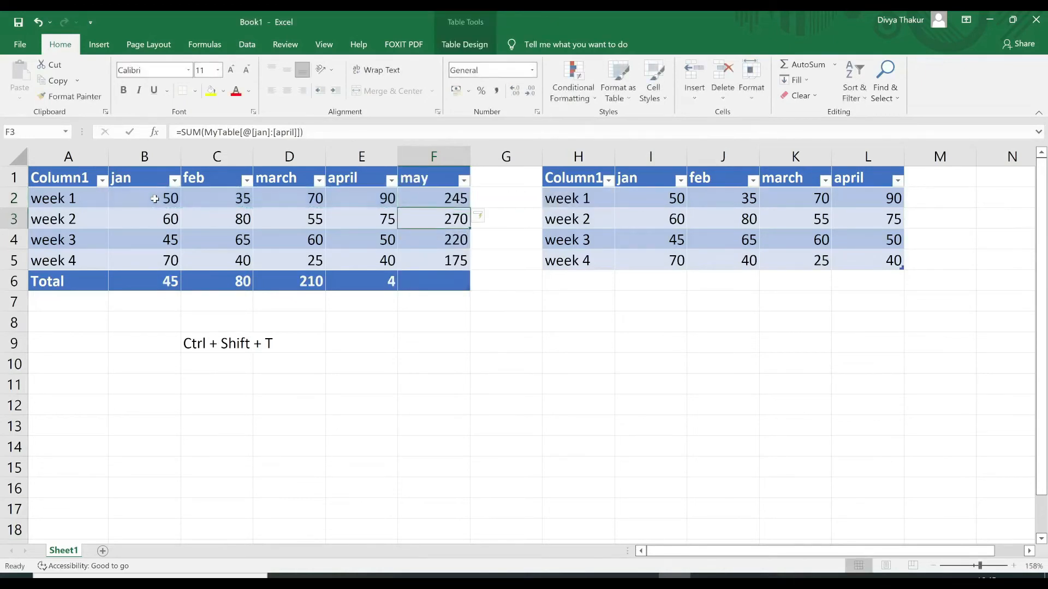
- Rename the first table's new column header in F1 as "total"
{"action": "left_click", "coordinate": [433, 178]}
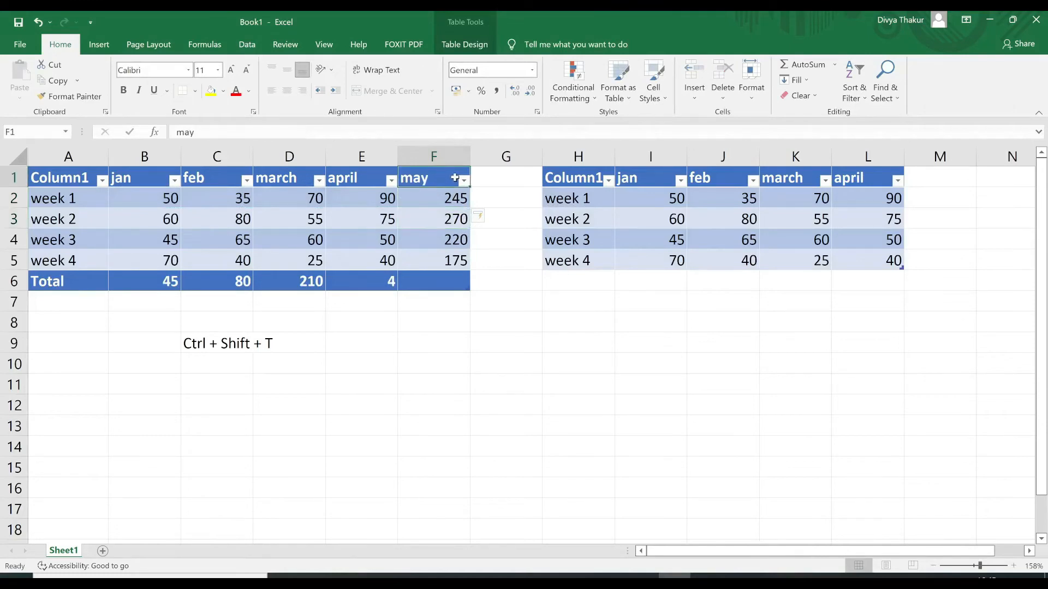
{"action": "double_click", "coordinate": [432, 179]}
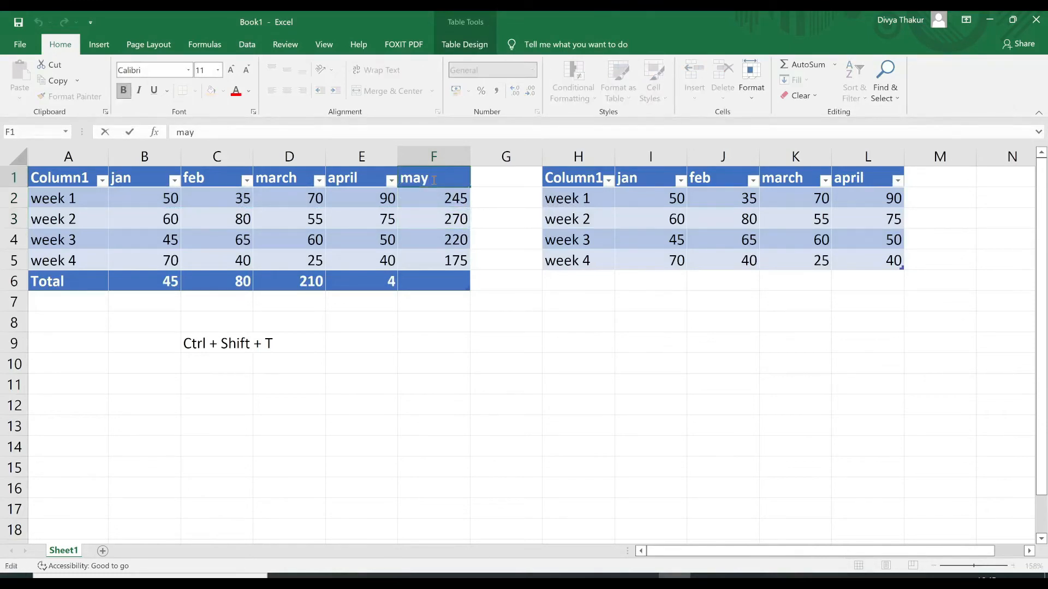
{"action": "key", "text": "BackSpace"}
{"action": "key", "text": "BackSpace"}
{"action": "key", "text": "BackSpace"}
{"action": "type", "text": "total"}
{"action": "key", "text": "Return"}
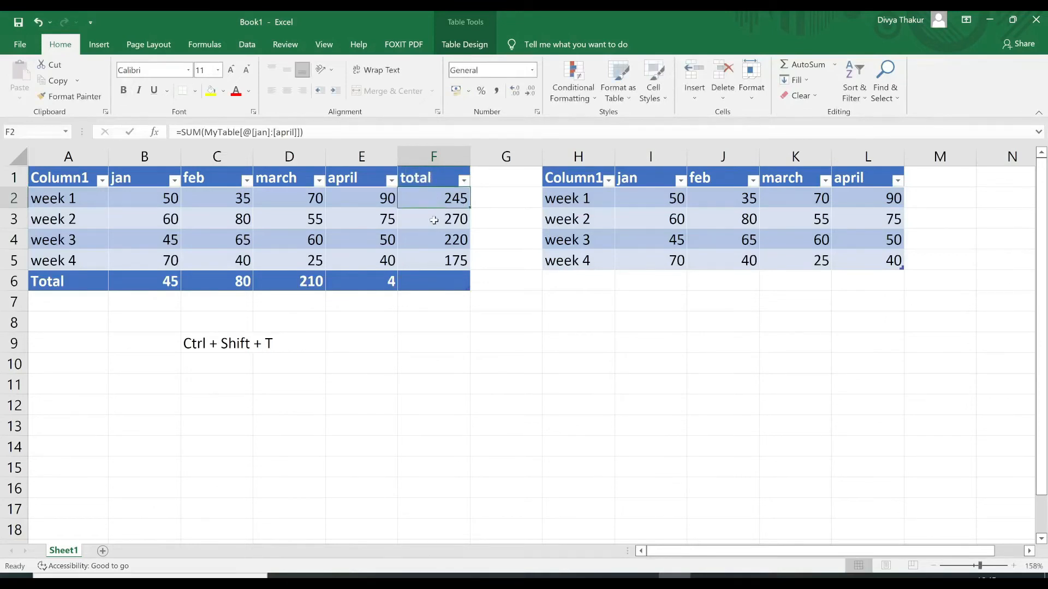
- Inspect the formulas in the total column for weeks 2 to 4, cells F3 to F5
{"action": "left_click", "coordinate": [437, 218]}
{"action": "left_click", "coordinate": [430, 241]}
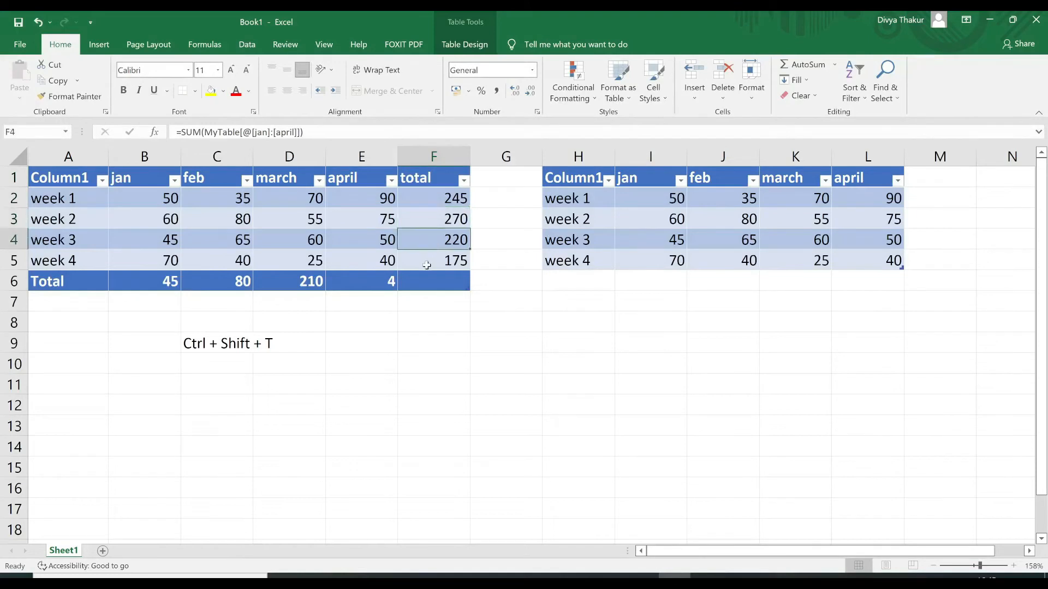
{"action": "left_click", "coordinate": [428, 263]}
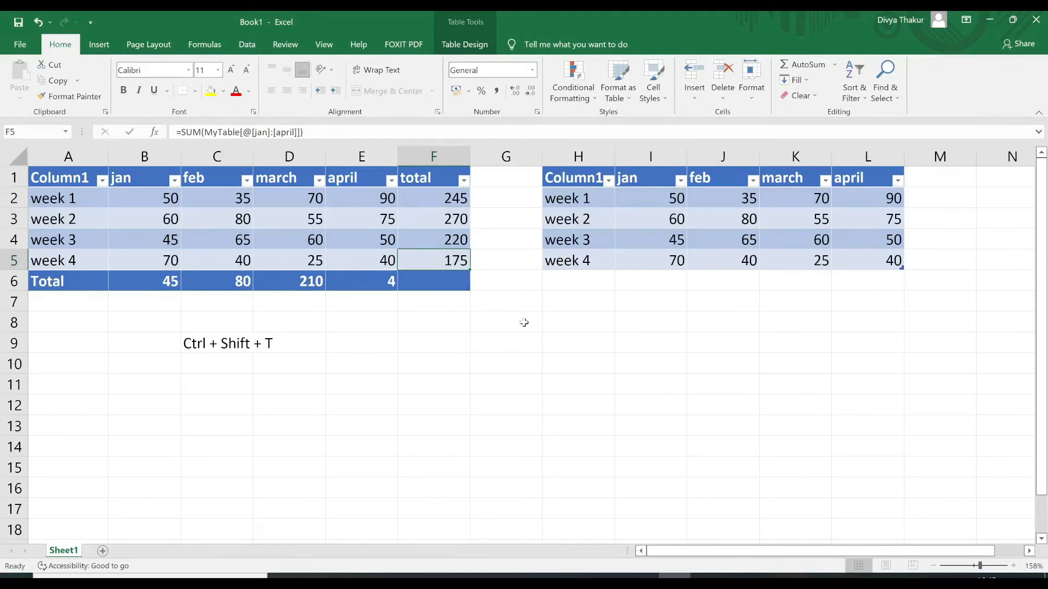
{"action": "left_click", "coordinate": [524, 323]}
{"action": "left_click_drag", "start_coordinate": [524, 323], "coordinate": [520, 406]}
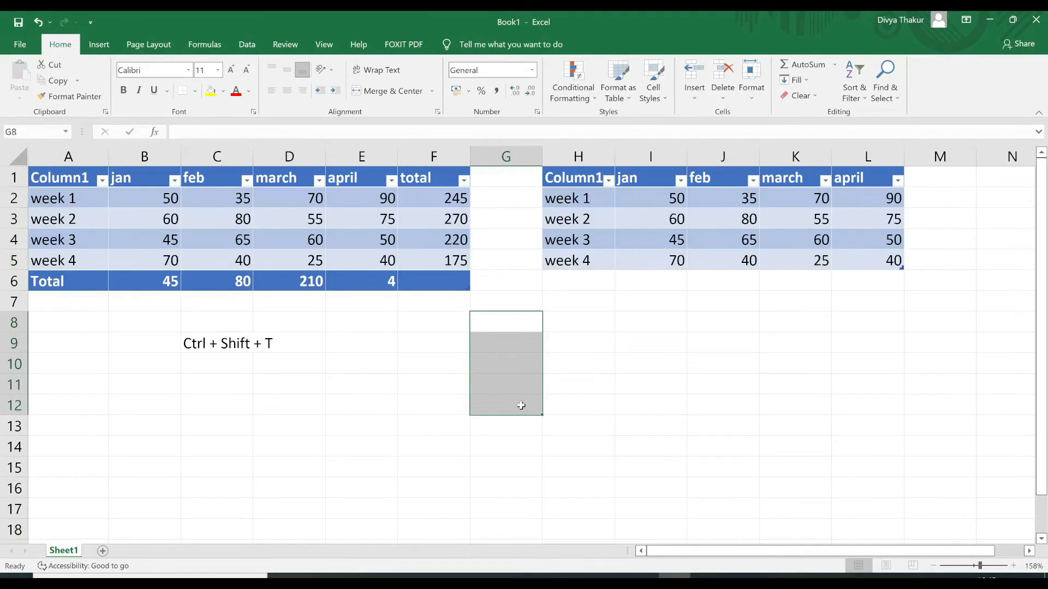
{"action": "left_click", "coordinate": [442, 196]}
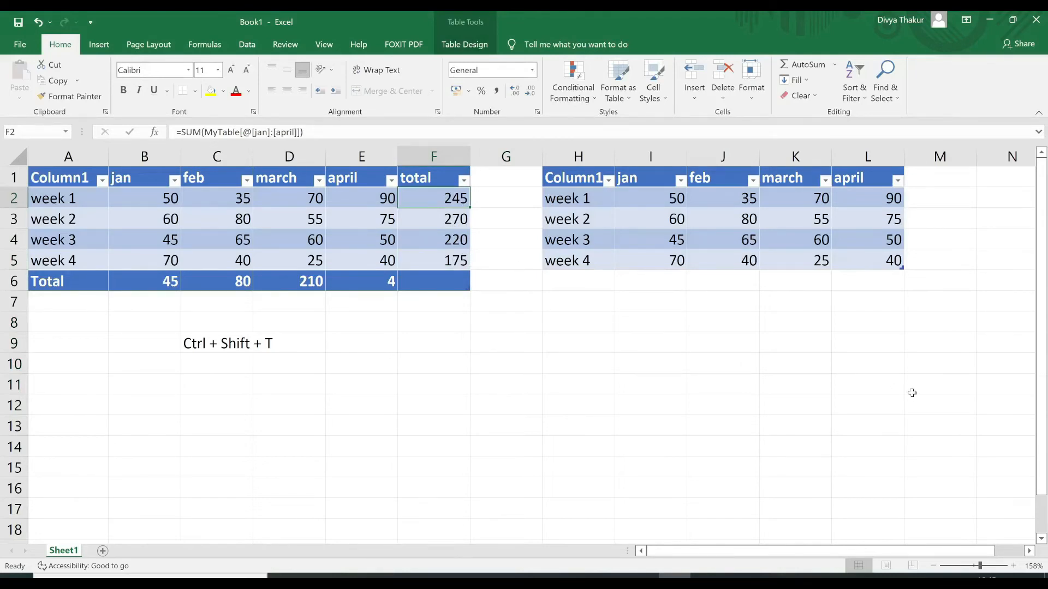
- Sort the second table by its jan column from smallest to largest
{"action": "scroll", "coordinate": [775, 422], "scroll_direction": "right", "scroll_amount": 2}
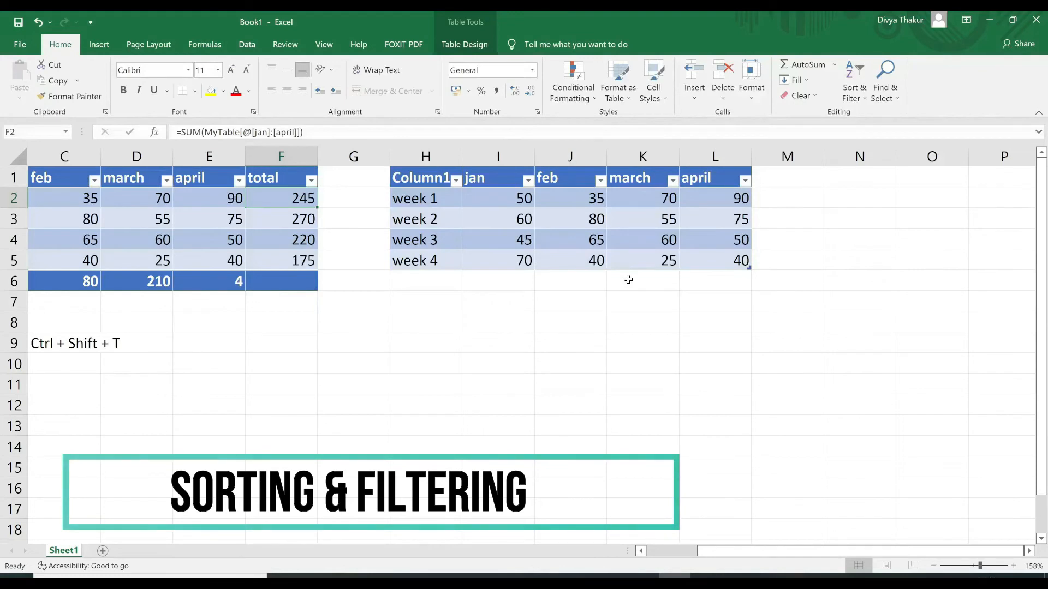
{"action": "left_click", "coordinate": [528, 181]}
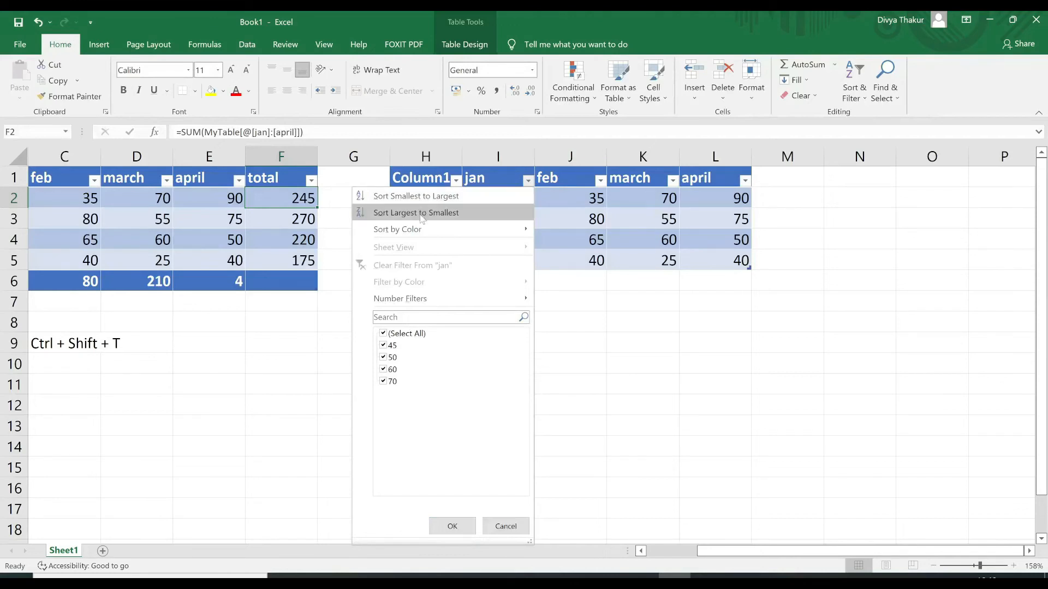
{"action": "mouse_move", "coordinate": [421, 231]}
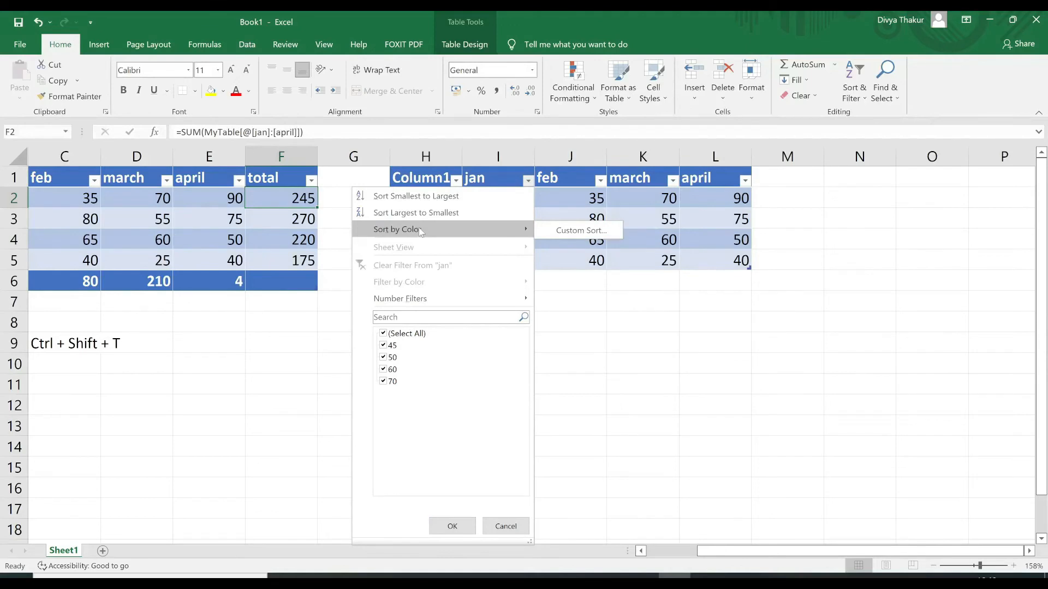
{"action": "left_click", "coordinate": [429, 198]}
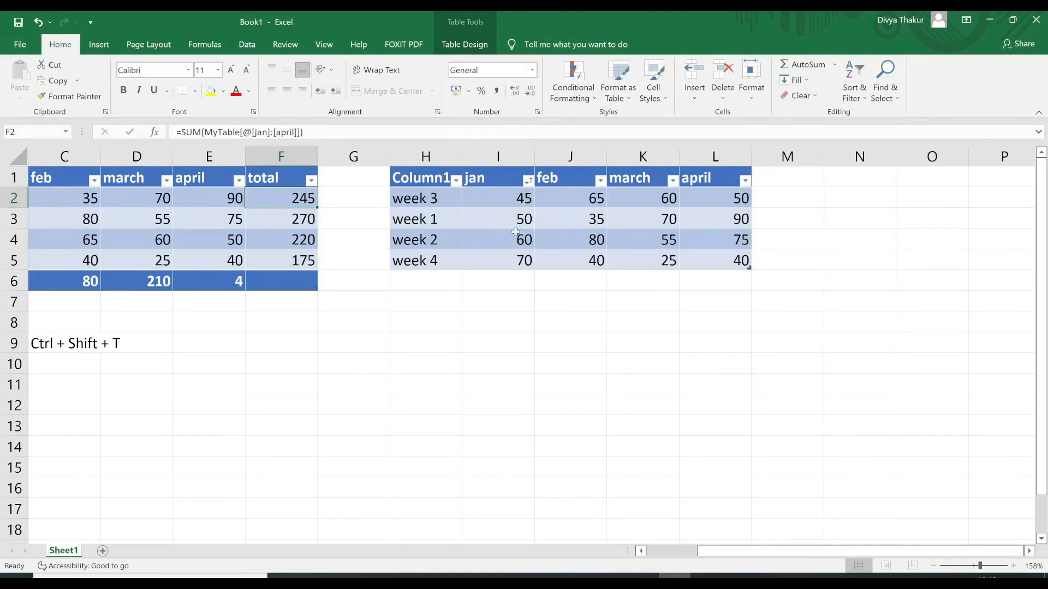
- Sort the second table by its jan column from largest to smallest and undo the sorting to restore the week order
{"action": "left_click", "coordinate": [528, 181]}
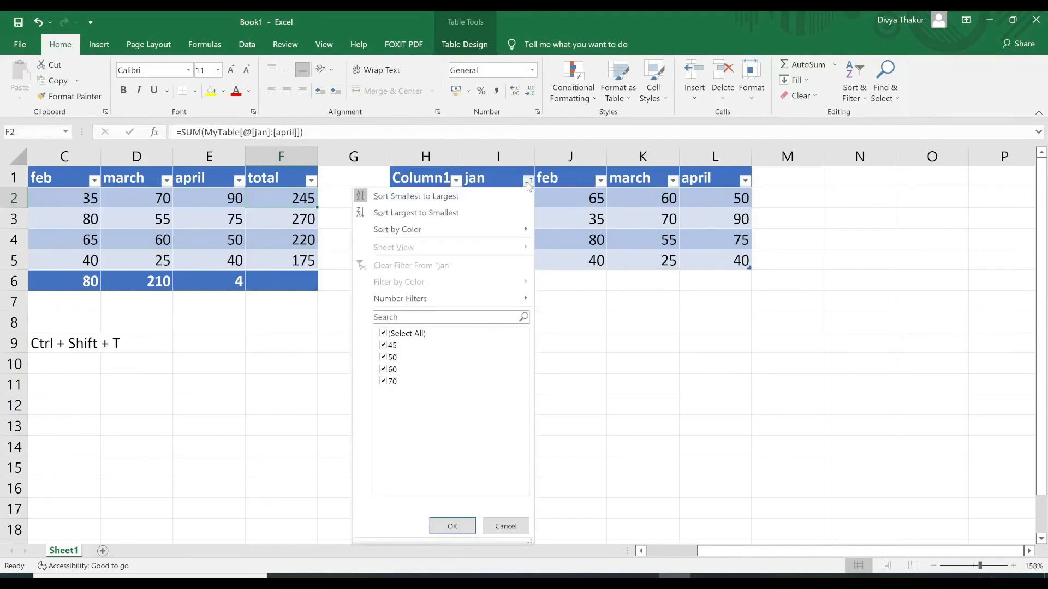
{"action": "left_click", "coordinate": [463, 212]}
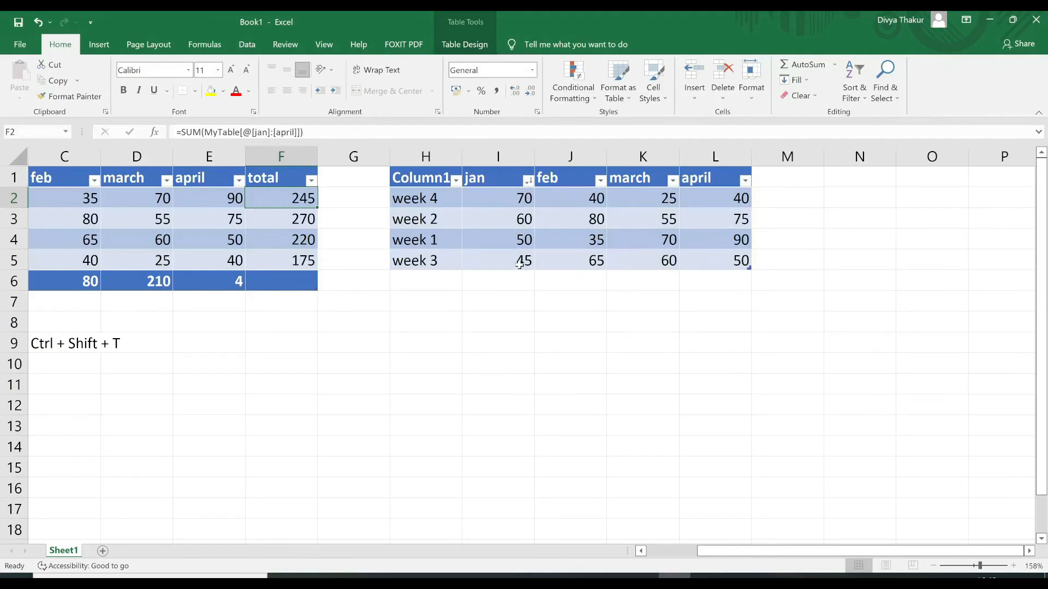
{"action": "key", "text": "ctrl+z"}
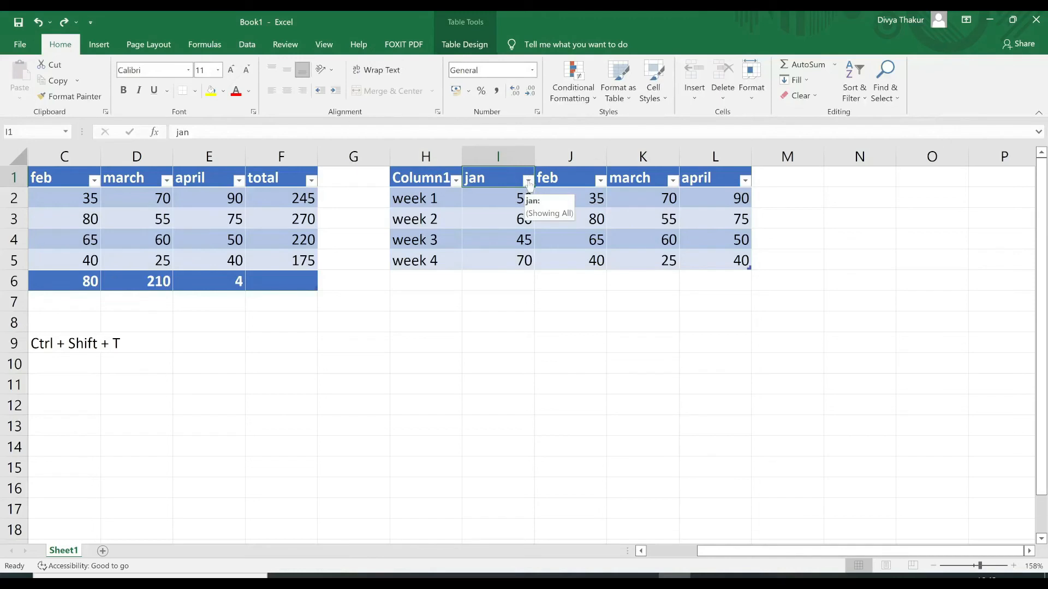
- Filter the second table to rows where jan equals 70 and check the jan column's filter choices
{"action": "left_click", "coordinate": [529, 181]}
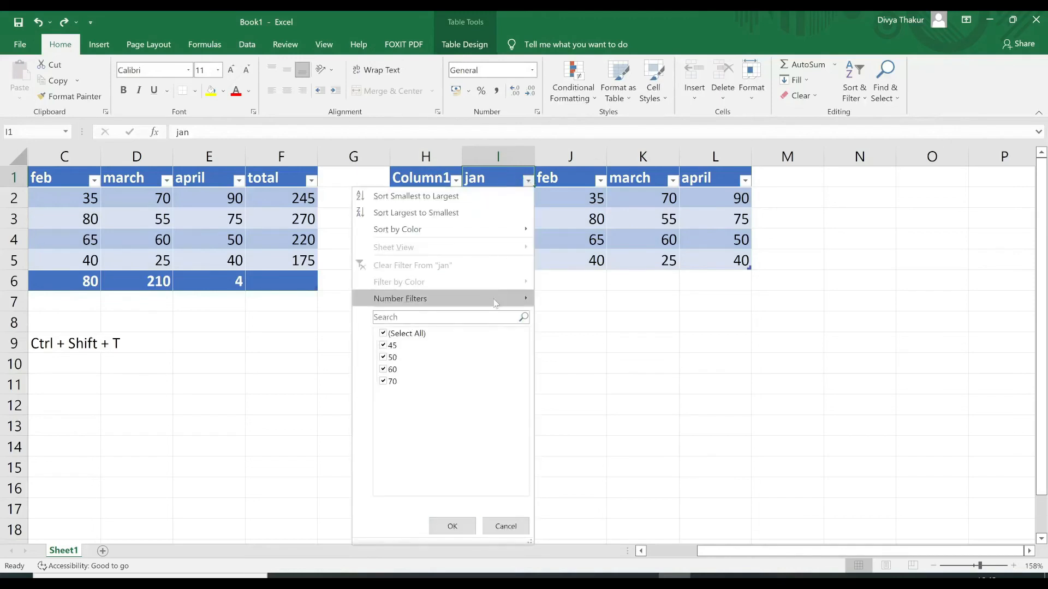
{"action": "mouse_move", "coordinate": [495, 304]}
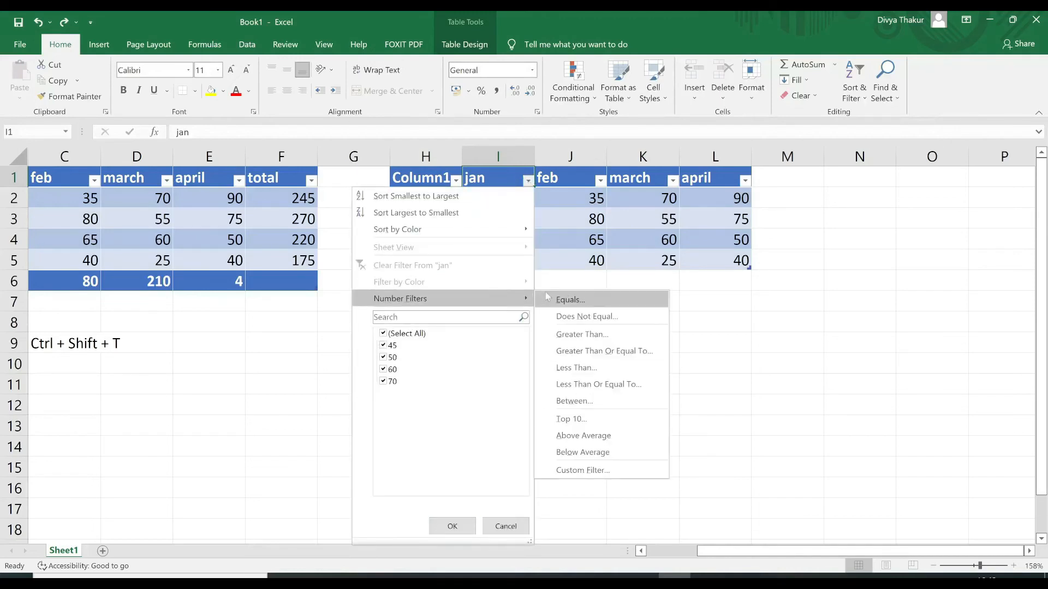
{"action": "left_click", "coordinate": [569, 300]}
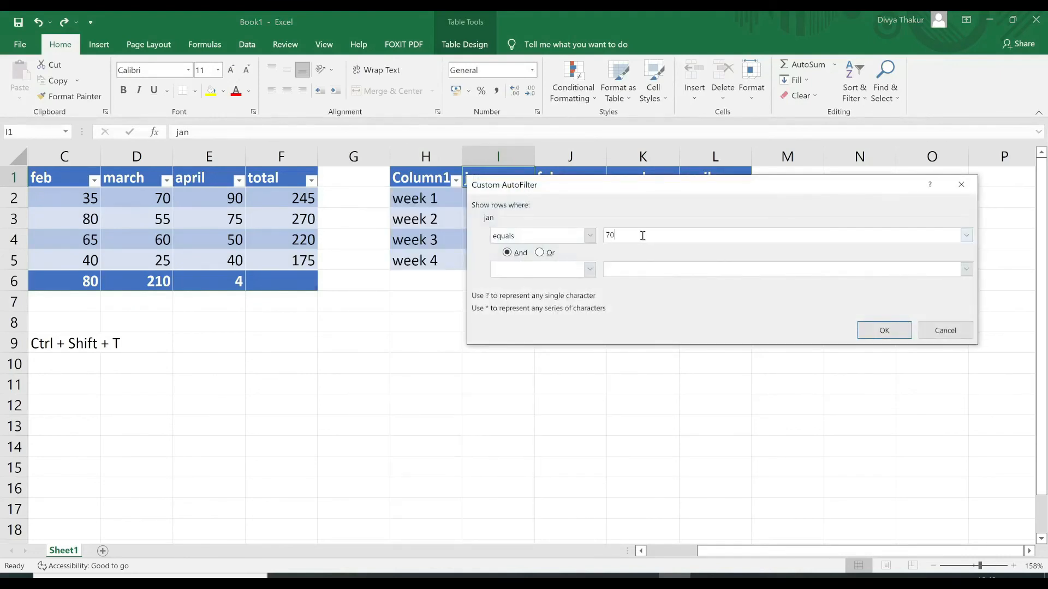
{"action": "left_click", "coordinate": [887, 331]}
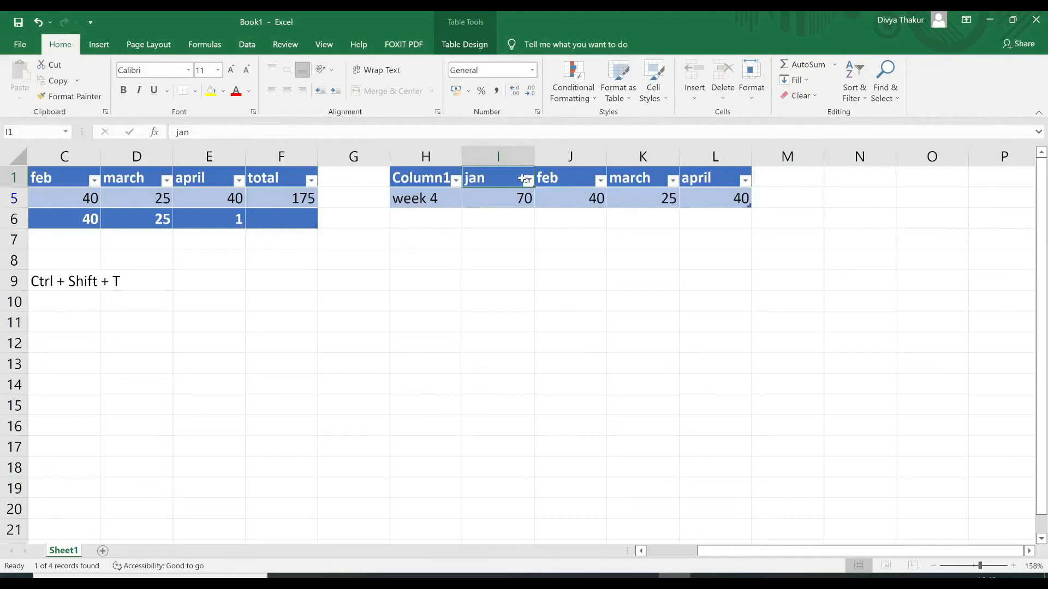
{"action": "left_click", "coordinate": [528, 181]}
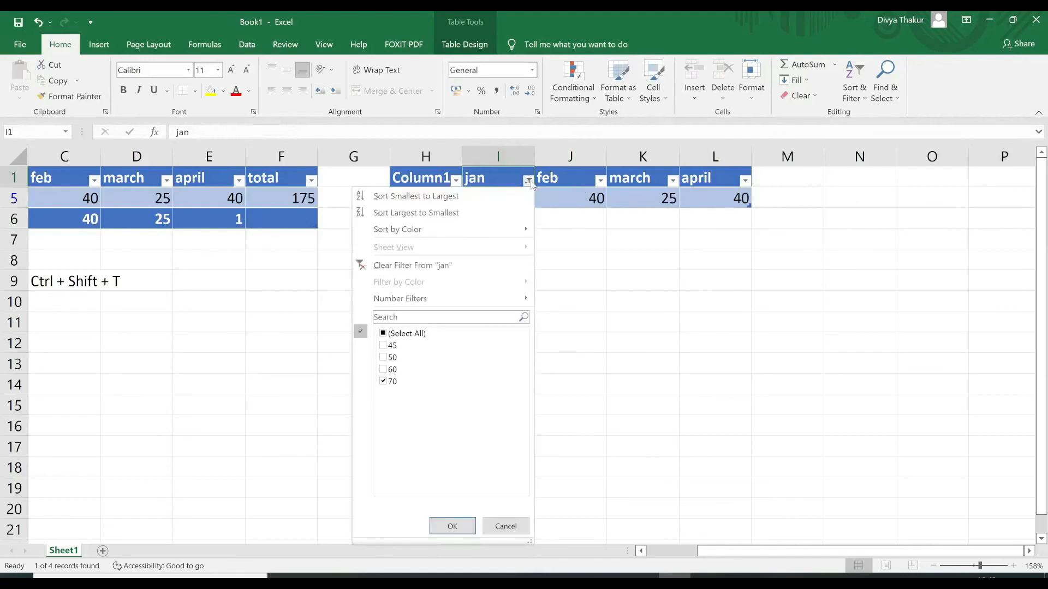
{"action": "key", "text": "Escape"}
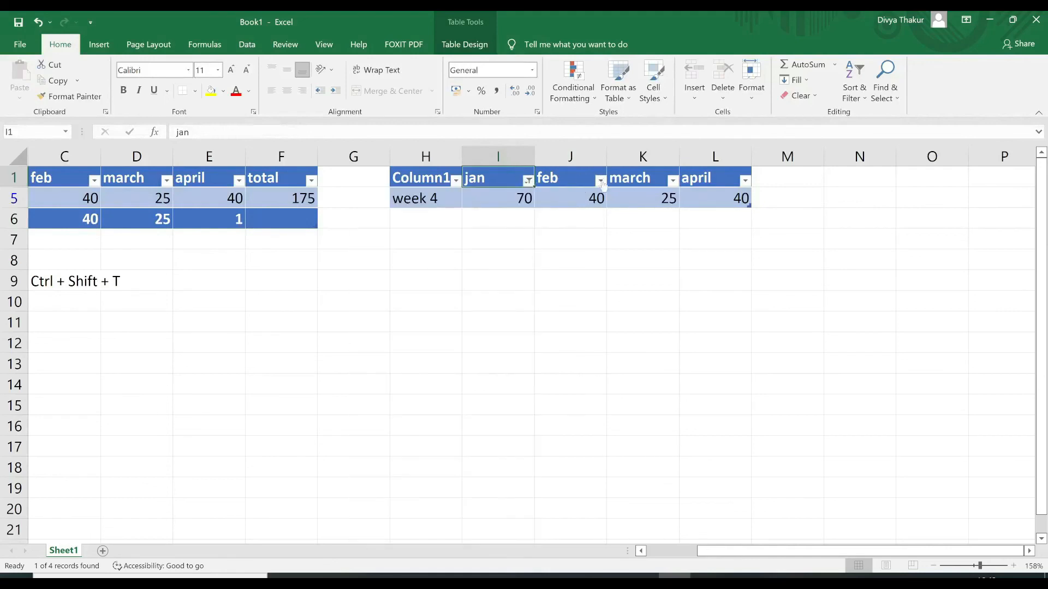
- Check the second table's feb filter choices without applying any, and undo the jan filter
{"action": "left_click", "coordinate": [601, 181]}
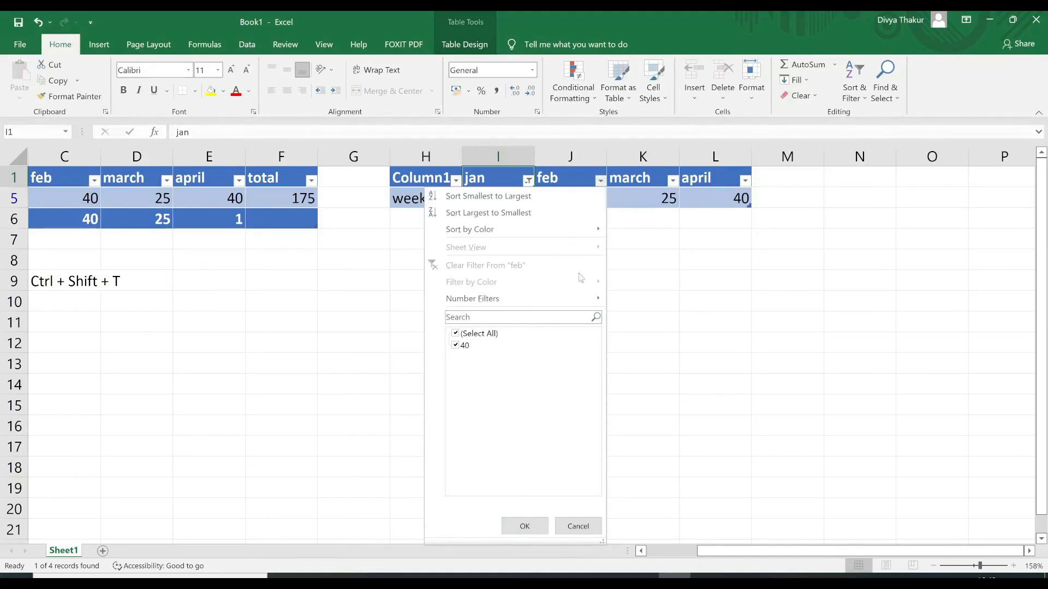
{"action": "mouse_move", "coordinate": [583, 303]}
{"action": "key", "text": "Escape"}
{"action": "key", "text": "ctrl+z"}
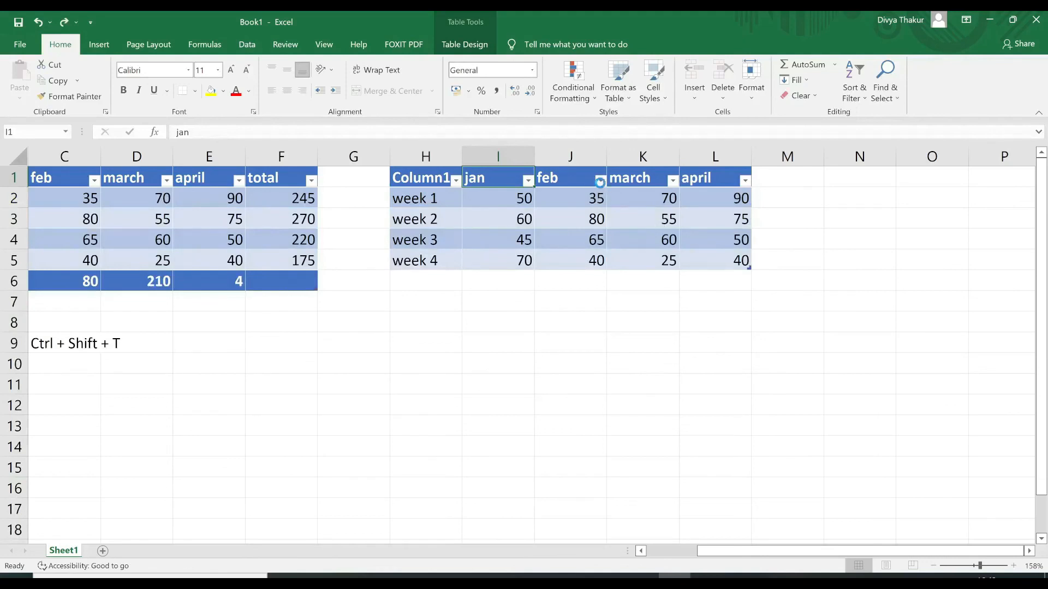
- Filter the second table to rows where feb is greater than 45, and undo that filter
{"action": "left_click", "coordinate": [600, 181]}
{"action": "mouse_move", "coordinate": [587, 299]}
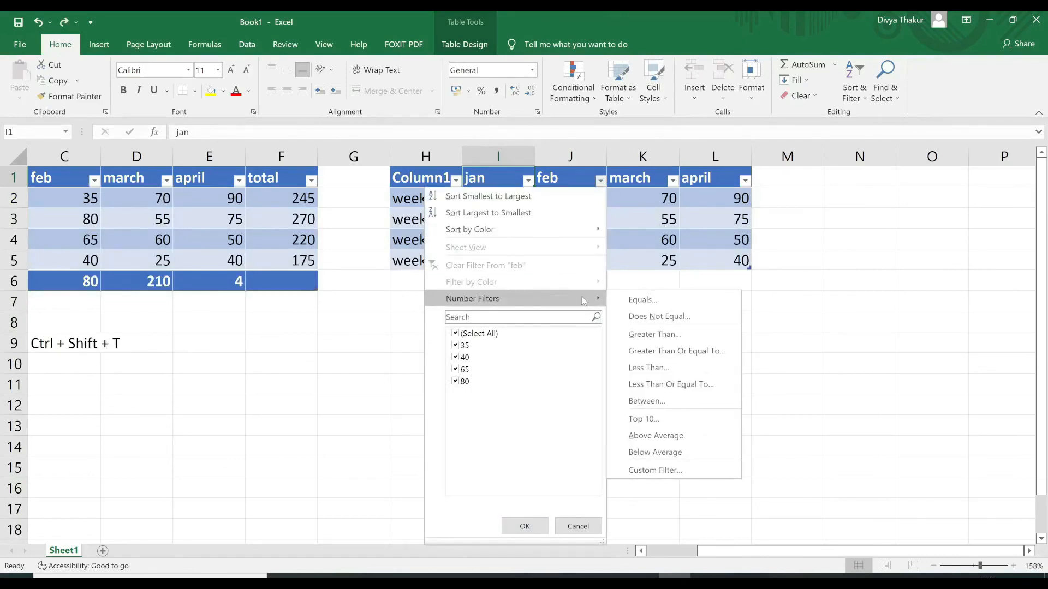
{"action": "left_click", "coordinate": [642, 337]}
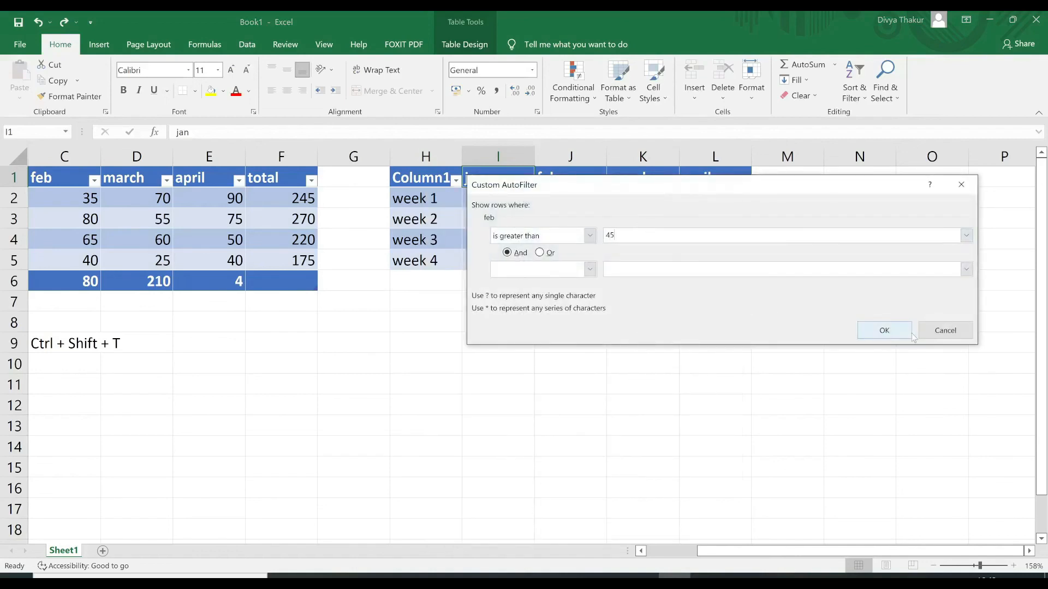
{"action": "left_click", "coordinate": [884, 331]}
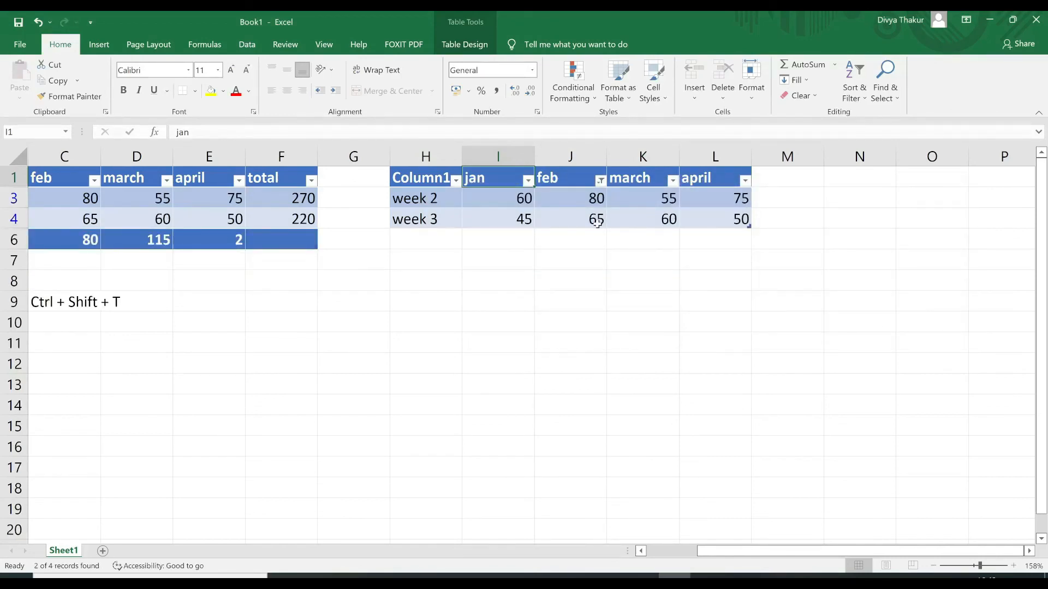
{"action": "key", "text": "ctrl+z"}
- Try to toggle filtering from the ribbon's Sort & Filter command with the empty cell K9 selected
{"action": "left_click", "coordinate": [644, 343]}
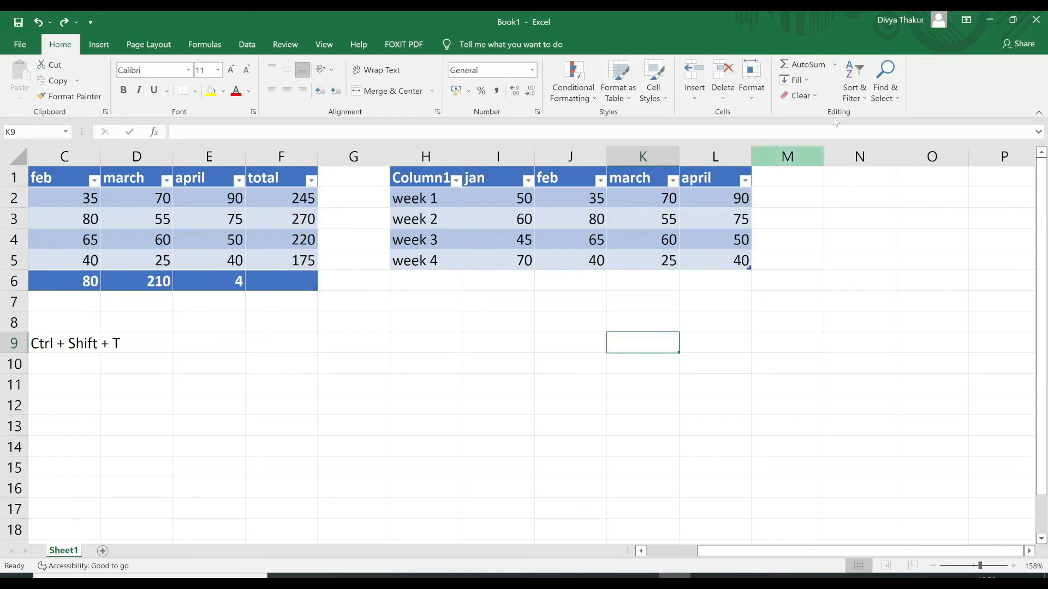
{"action": "left_click", "coordinate": [854, 96]}
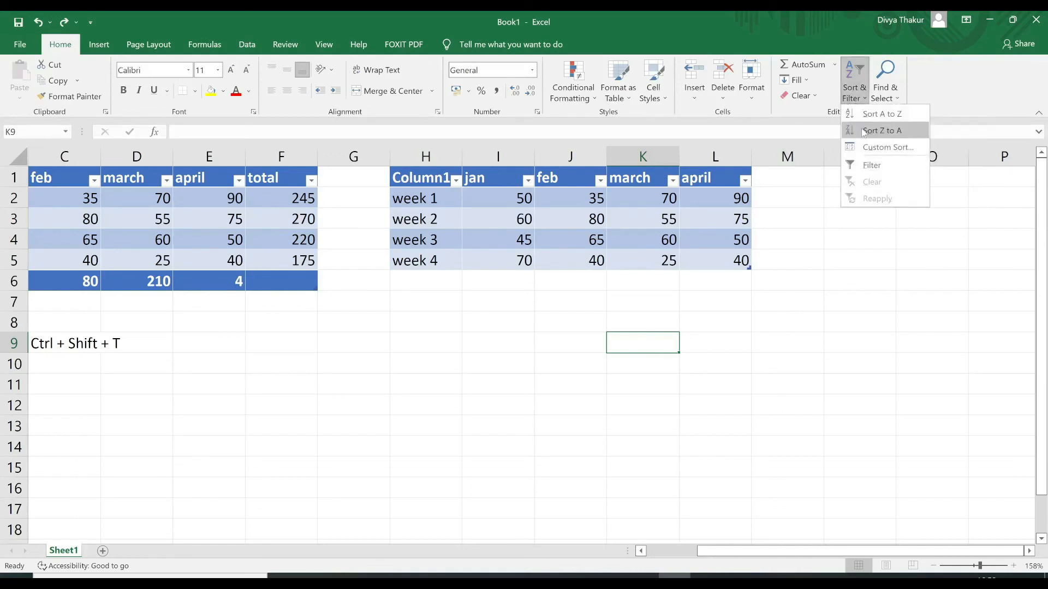
{"action": "left_click", "coordinate": [871, 166]}
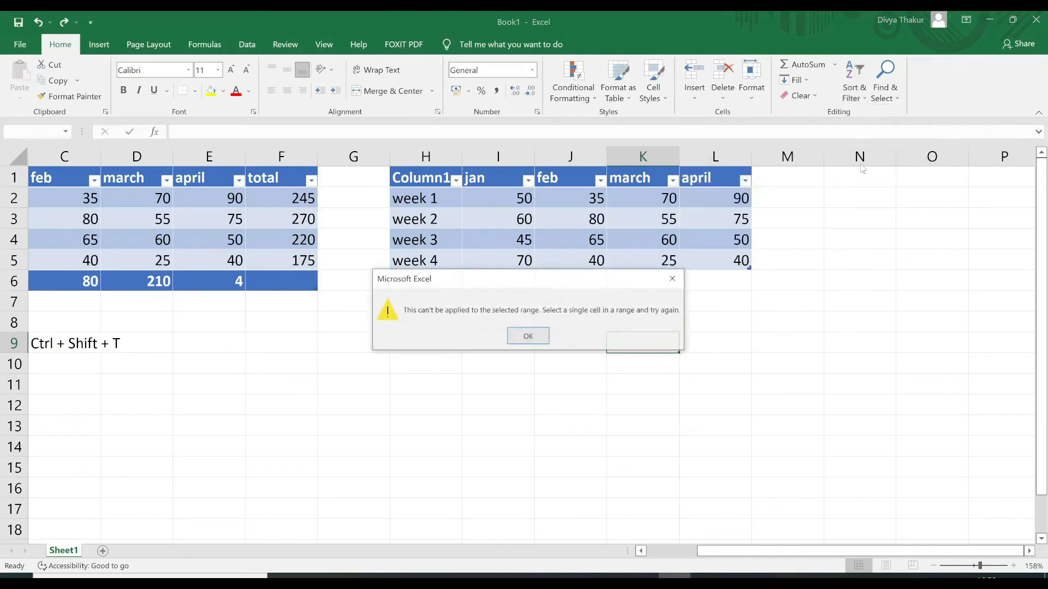
{"action": "left_click", "coordinate": [528, 337]}
- Select the whole second table, H1:L5, sort it A to Z by Column1 and turn off its header filters
{"action": "left_click", "coordinate": [426, 176]}
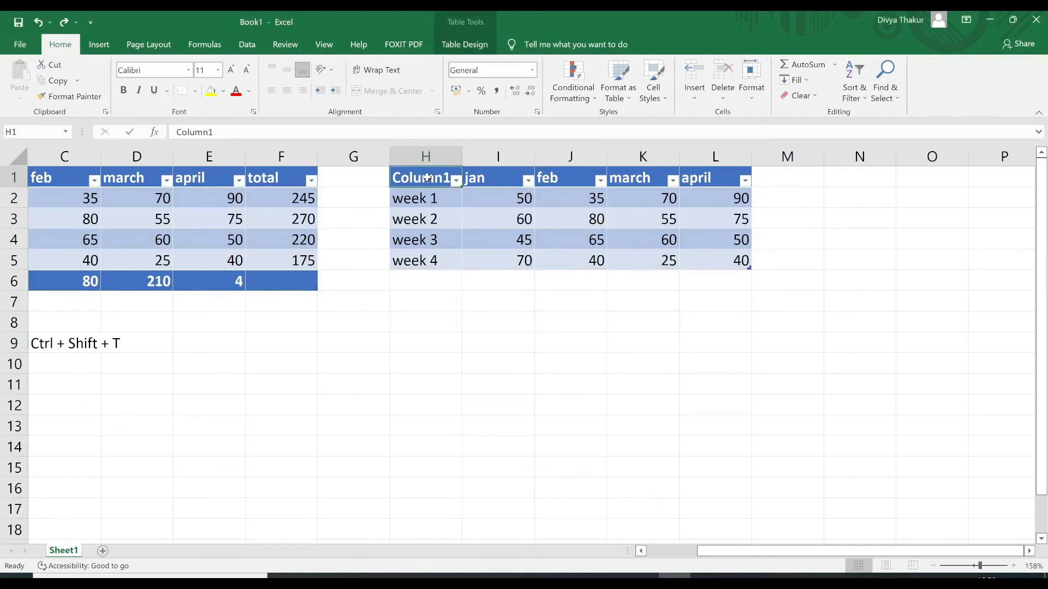
{"action": "key", "text": "shift+Right"}
{"action": "key", "text": "shift+Right"}
{"action": "key", "text": "shift+Right"}
{"action": "key", "text": "shift+Right"}
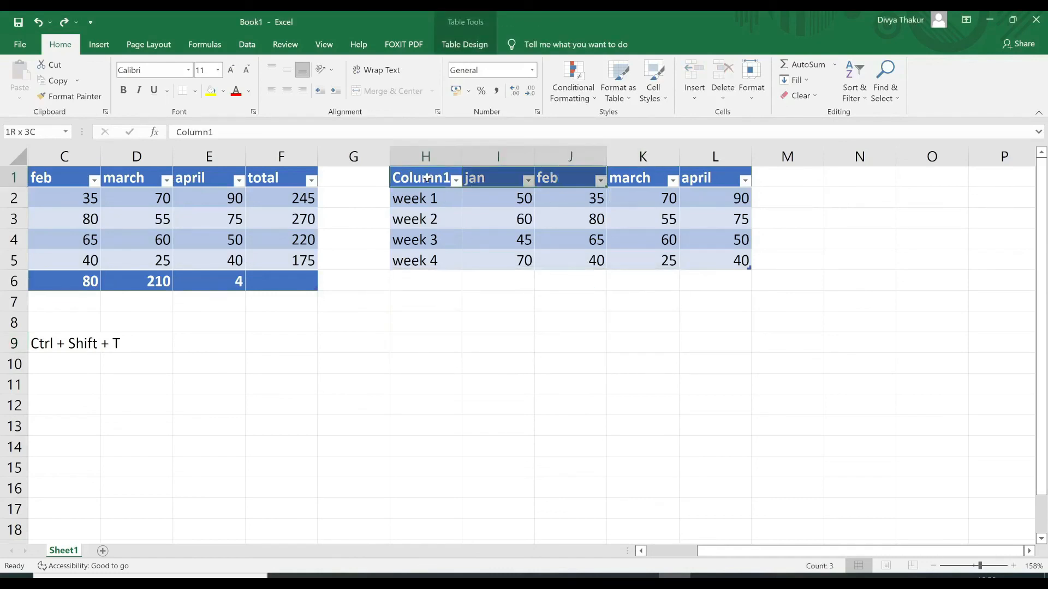
{"action": "key", "text": "shift+Down"}
{"action": "key", "text": "shift+Down"}
{"action": "key", "text": "shift+Down"}
{"action": "key", "text": "shift+Down"}
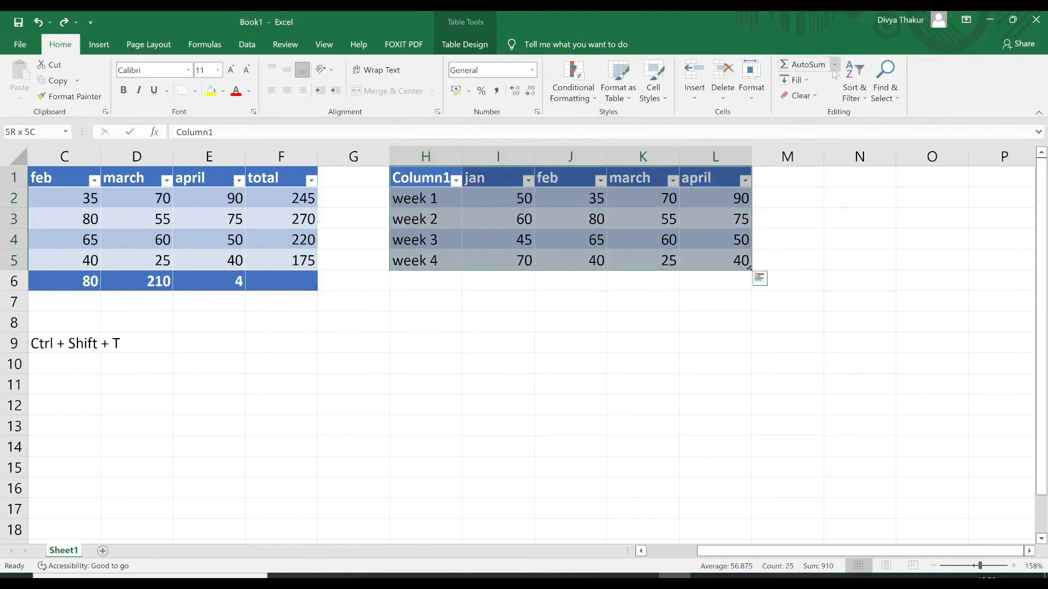
{"action": "left_click", "coordinate": [854, 87]}
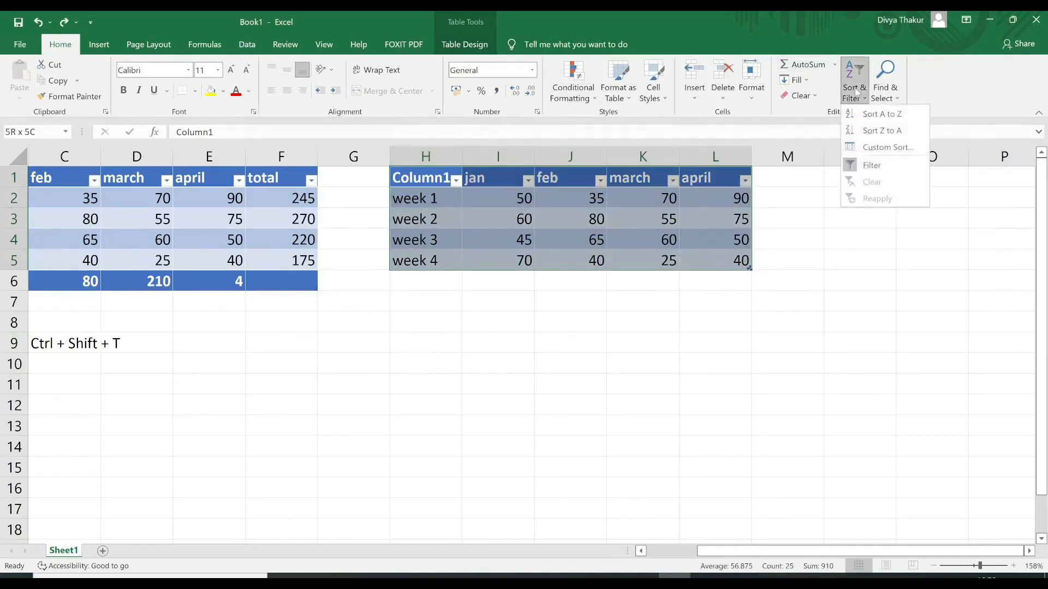
{"action": "left_click", "coordinate": [862, 121]}
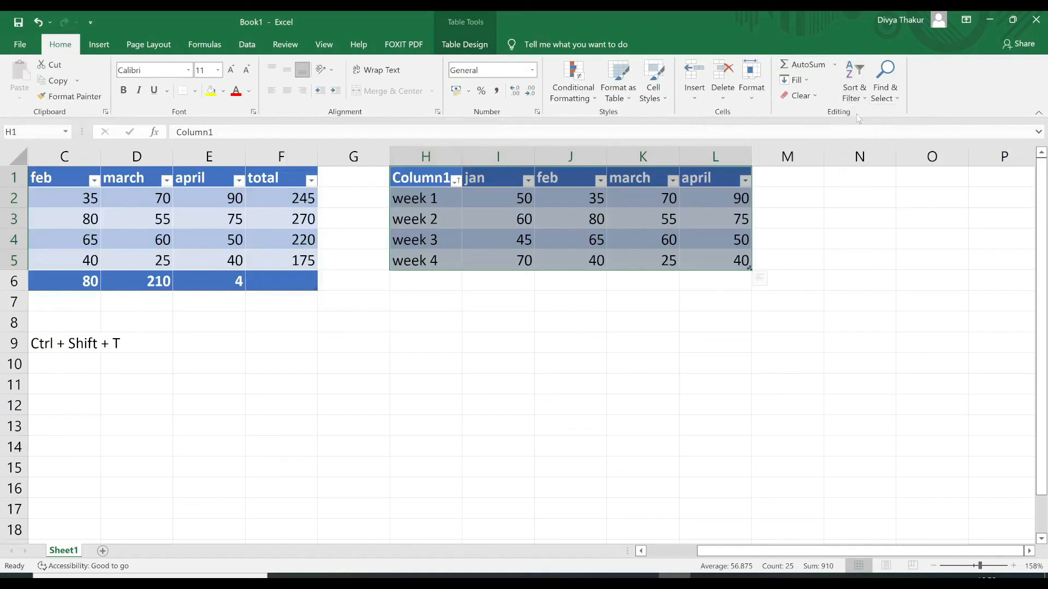
{"action": "left_click", "coordinate": [857, 102]}
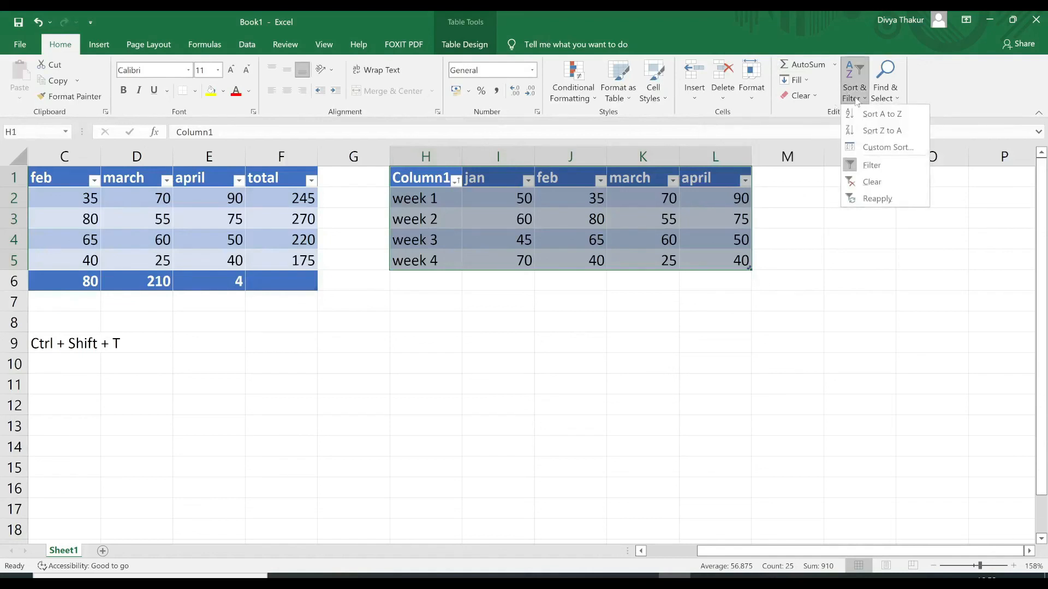
{"action": "left_click", "coordinate": [875, 162]}
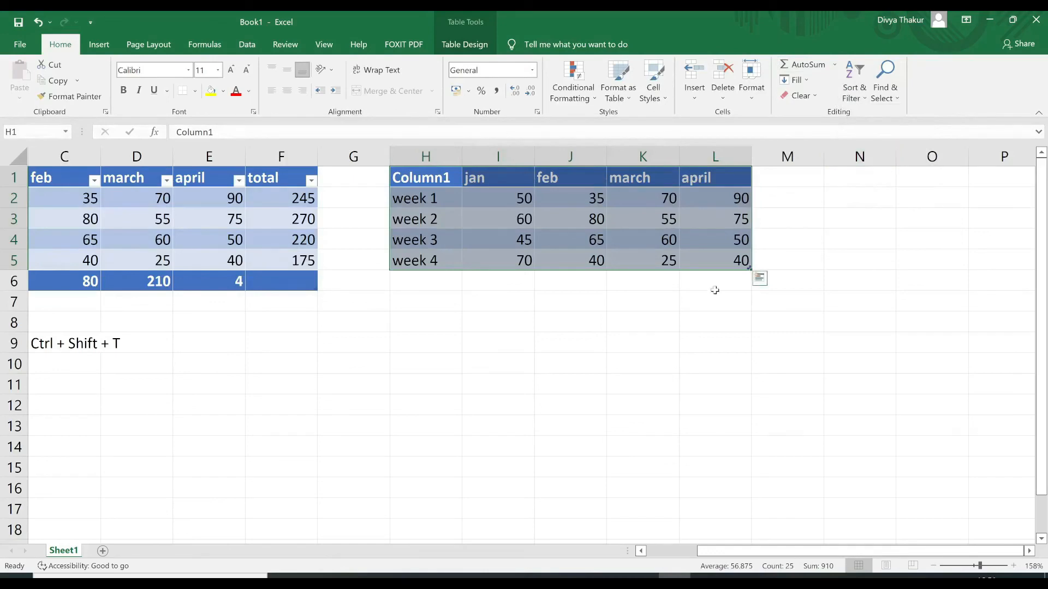